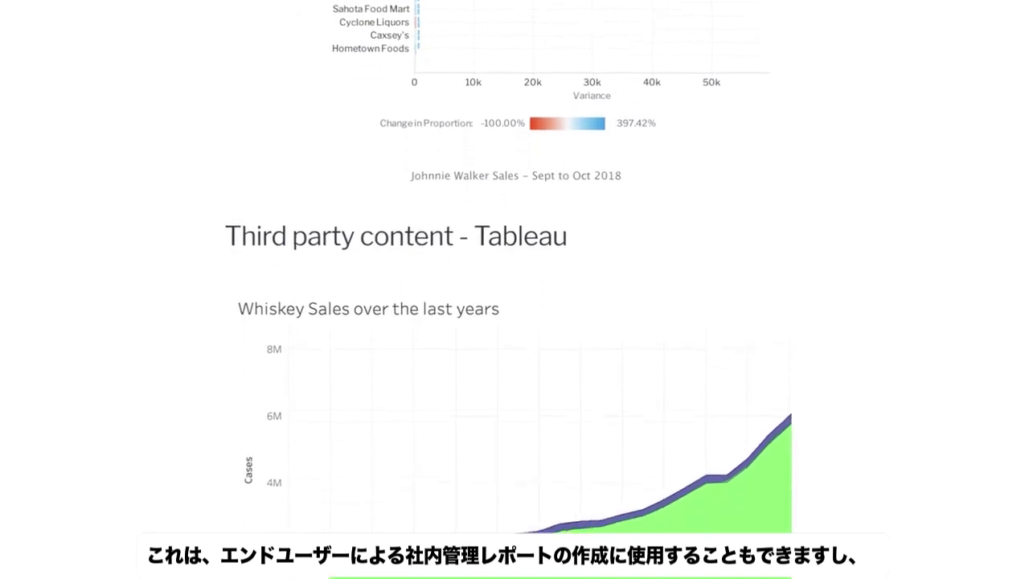
{"action": "scroll", "coordinate": [514, 321], "scroll_direction": "down", "scroll_amount": 3}
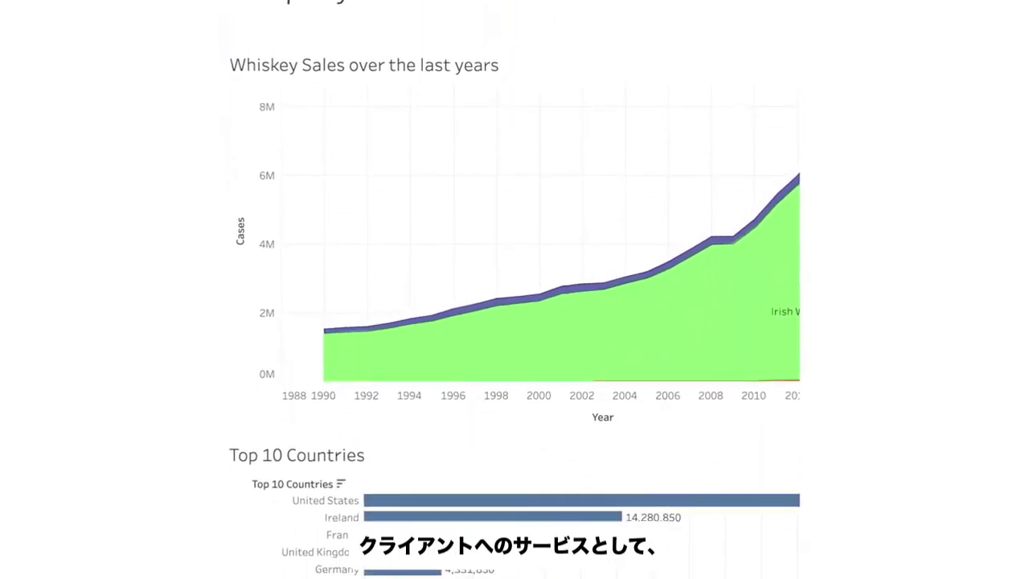
{"action": "scroll", "coordinate": [514, 322], "scroll_direction": "down", "scroll_amount": 1}
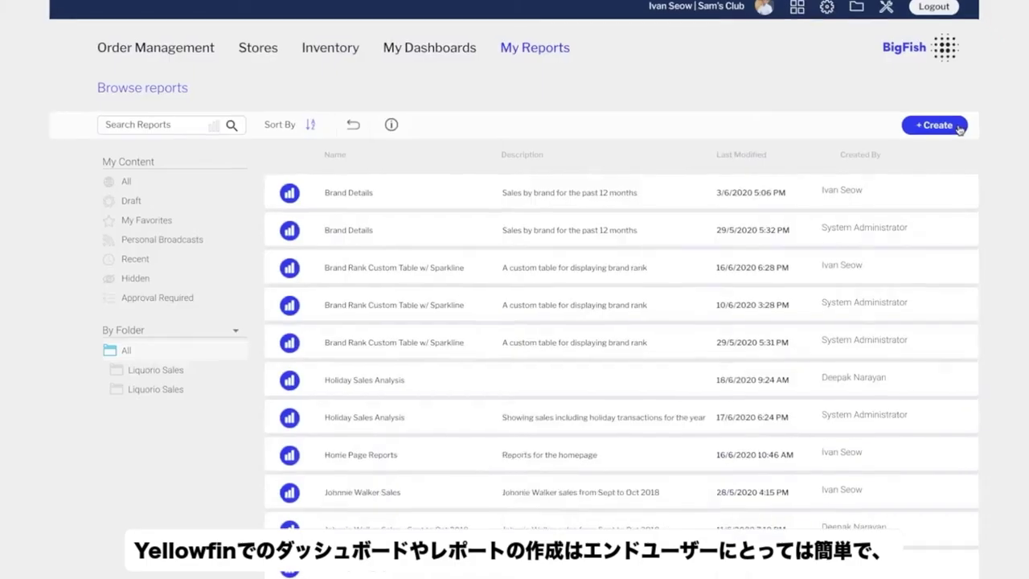
Create a dashboard named Sales Dashboard with the Iowa Liquor Sales data set and the predefined layout whose middle row has two equal columns
{"action": "left_click", "coordinate": [971, 99]}
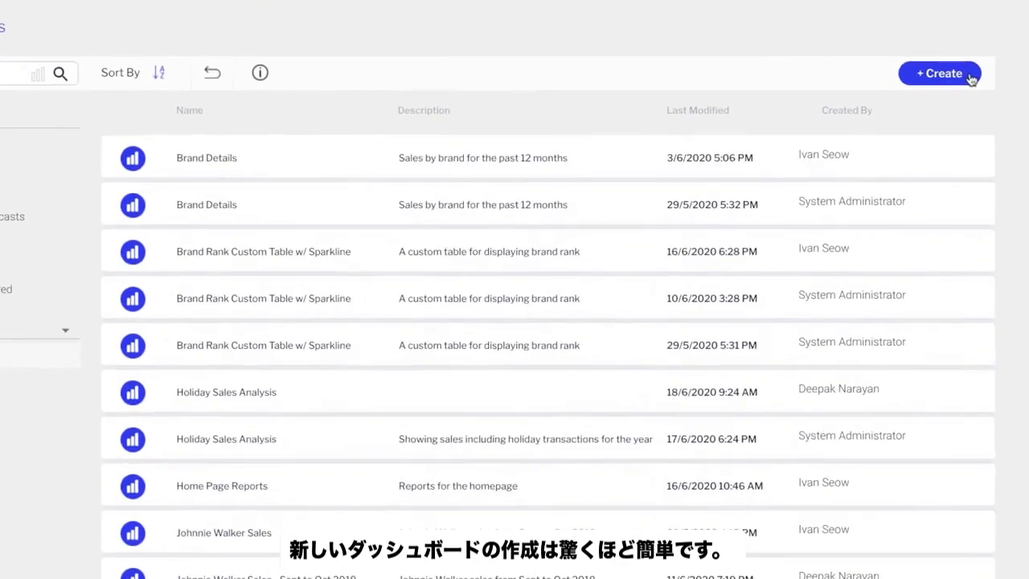
{"action": "left_click", "coordinate": [957, 95]}
{"action": "left_click", "coordinate": [963, 135]}
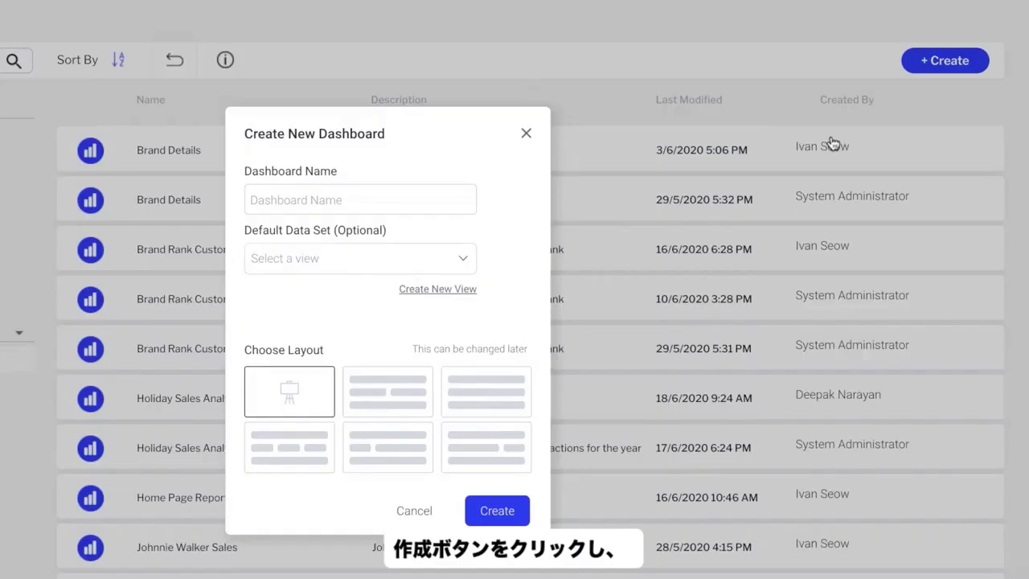
{"action": "left_click", "coordinate": [419, 261]}
{"action": "left_click", "coordinate": [441, 302]}
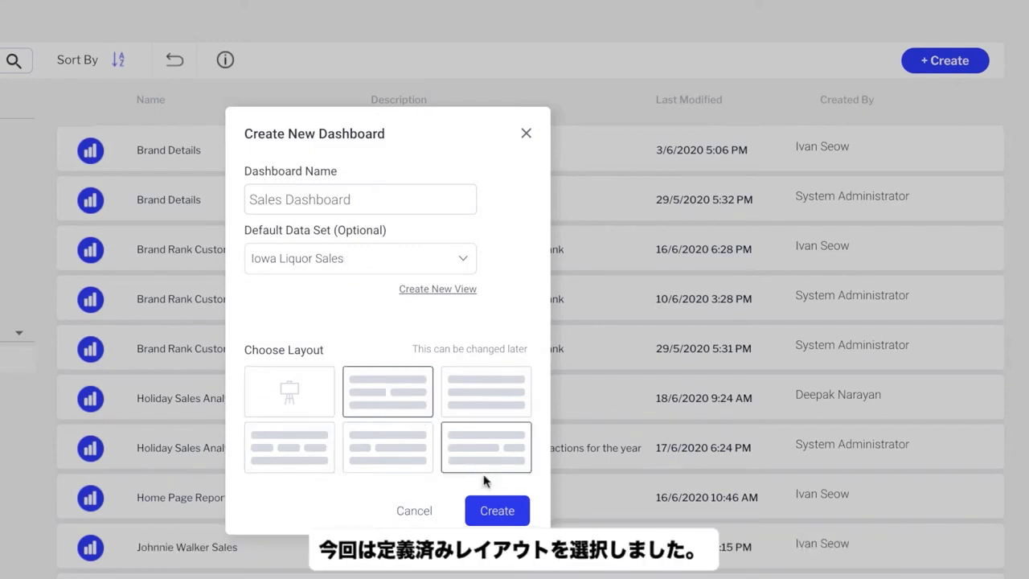
{"action": "left_click", "coordinate": [519, 515]}
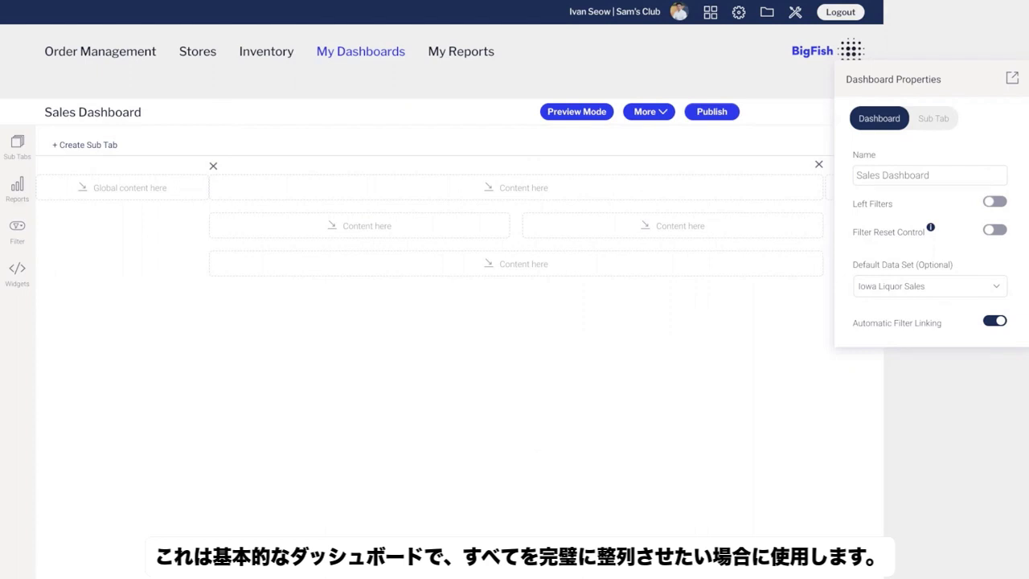
Place three reports from Favorites in the layout's content areas: Holiday Sales Analysis, Sales by Account and Sales by Store Type
{"action": "left_click", "coordinate": [17, 190]}
{"action": "left_click", "coordinate": [94, 191]}
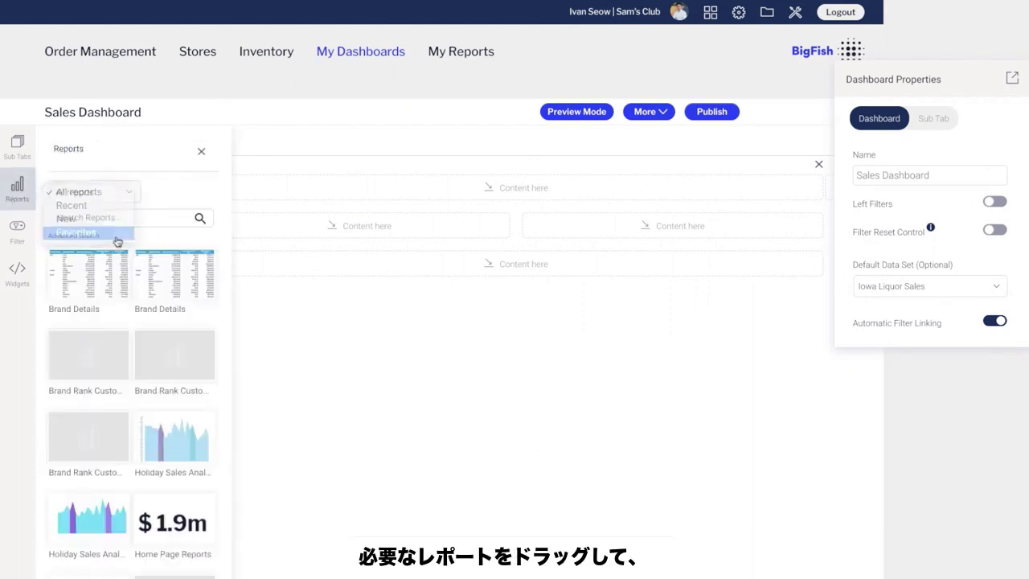
{"action": "left_click", "coordinate": [81, 232]}
{"action": "left_click_drag", "start_coordinate": [89, 237], "coordinate": [361, 194]}
{"action": "left_click_drag", "start_coordinate": [175, 322], "coordinate": [378, 434]}
{"action": "left_click_drag", "start_coordinate": [175, 399], "coordinate": [554, 386]}
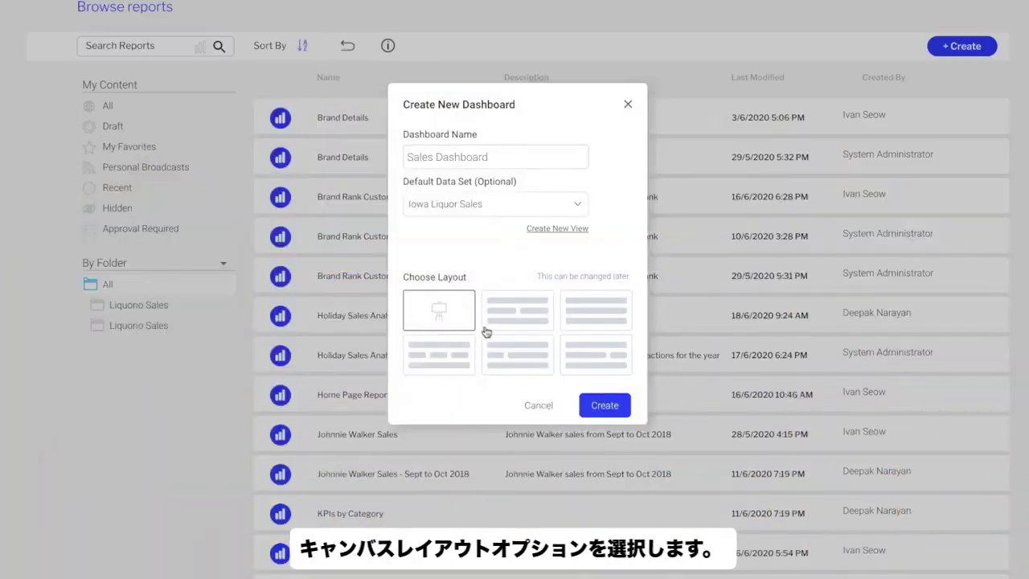
Create the Sales Dashboard with the canvas layout and place the favorite report KPIs by Category at x 1, y 104 on the canvas
{"action": "left_click", "coordinate": [604, 405]}
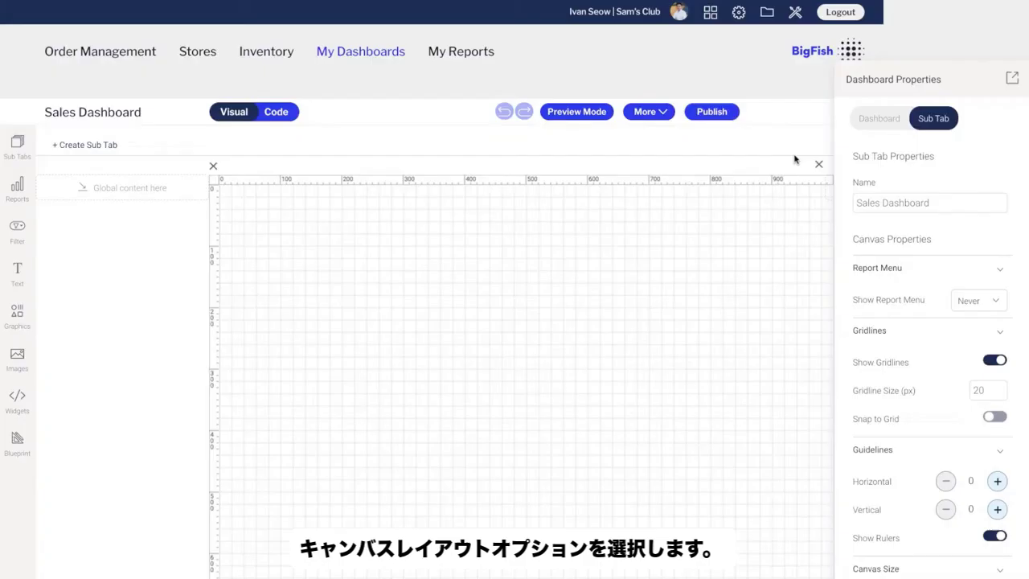
{"action": "left_click", "coordinate": [16, 190]}
{"action": "left_click", "coordinate": [94, 191]}
{"action": "left_click", "coordinate": [112, 233]}
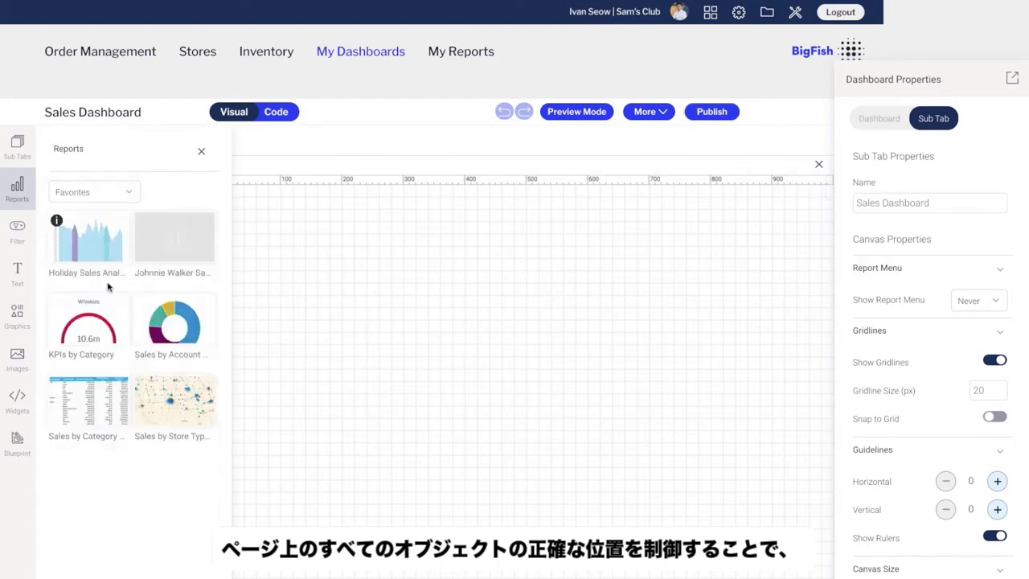
{"action": "left_click_drag", "start_coordinate": [175, 287], "coordinate": [298, 267]}
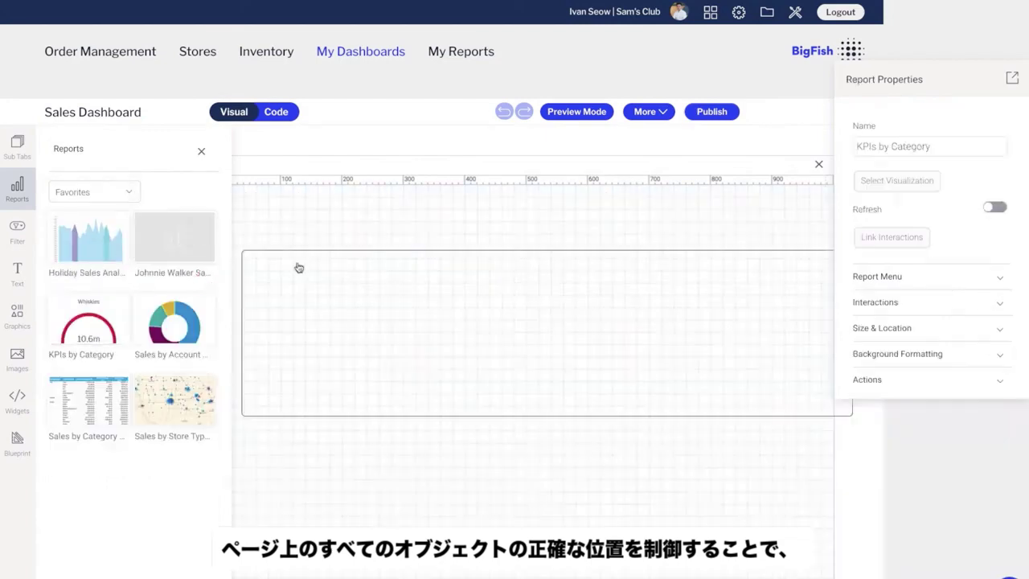
{"action": "left_click", "coordinate": [300, 281]}
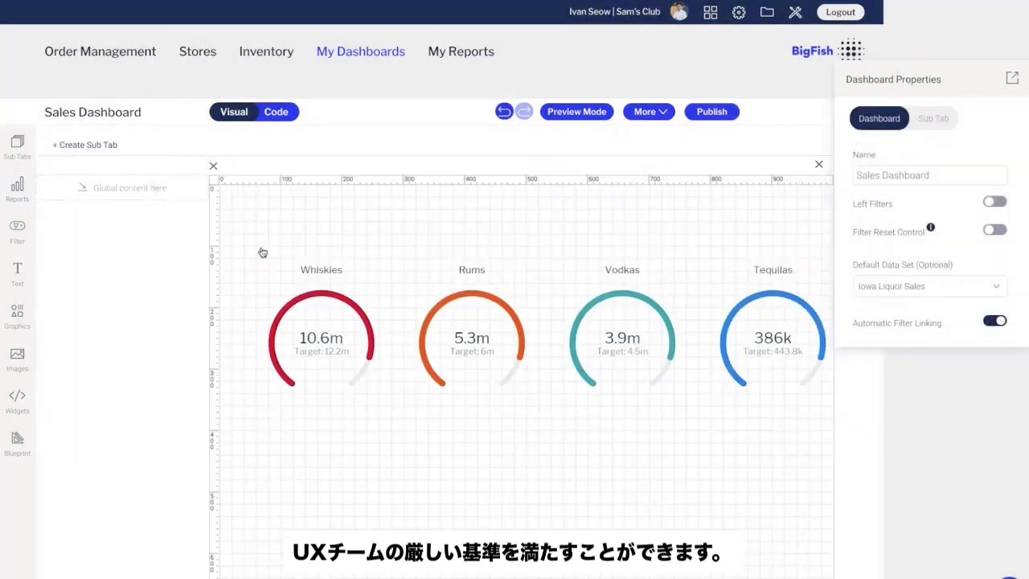
{"action": "left_click_drag", "start_coordinate": [302, 315], "coordinate": [284, 313]}
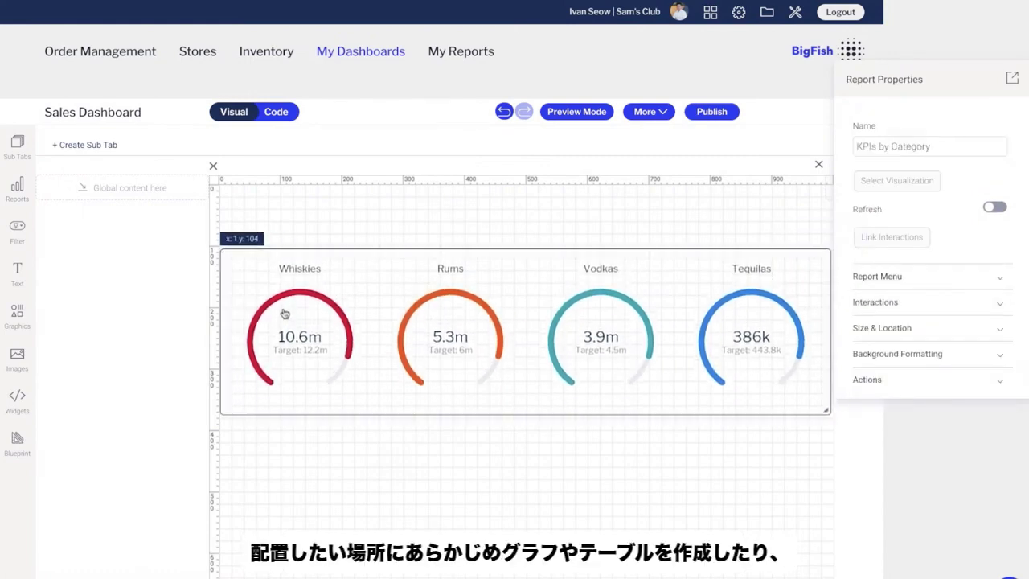
Add a line chart blueprint below the category gauges and generate a chart from it
{"action": "left_click", "coordinate": [17, 438]}
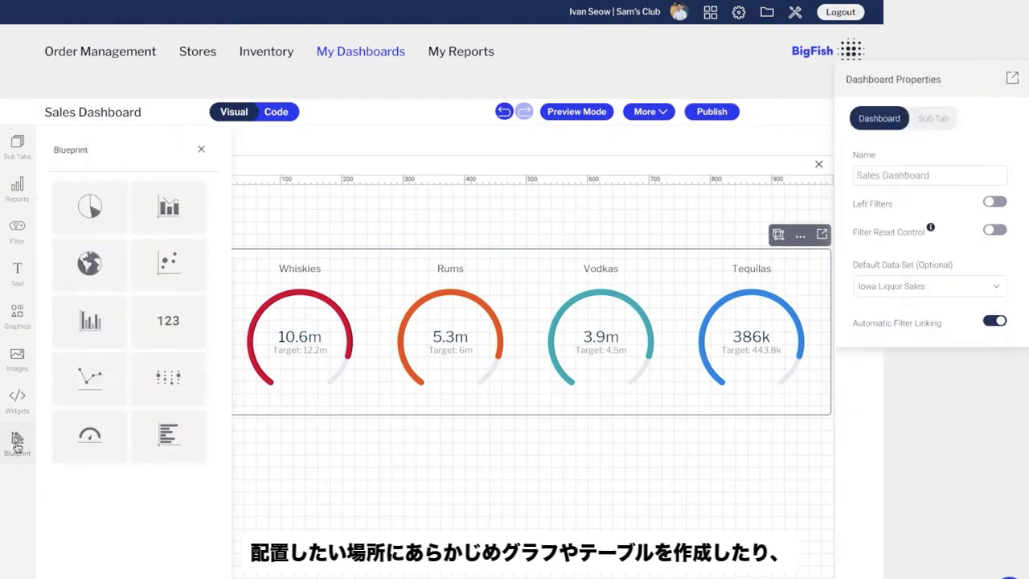
{"action": "left_click_drag", "start_coordinate": [89, 376], "coordinate": [255, 450]}
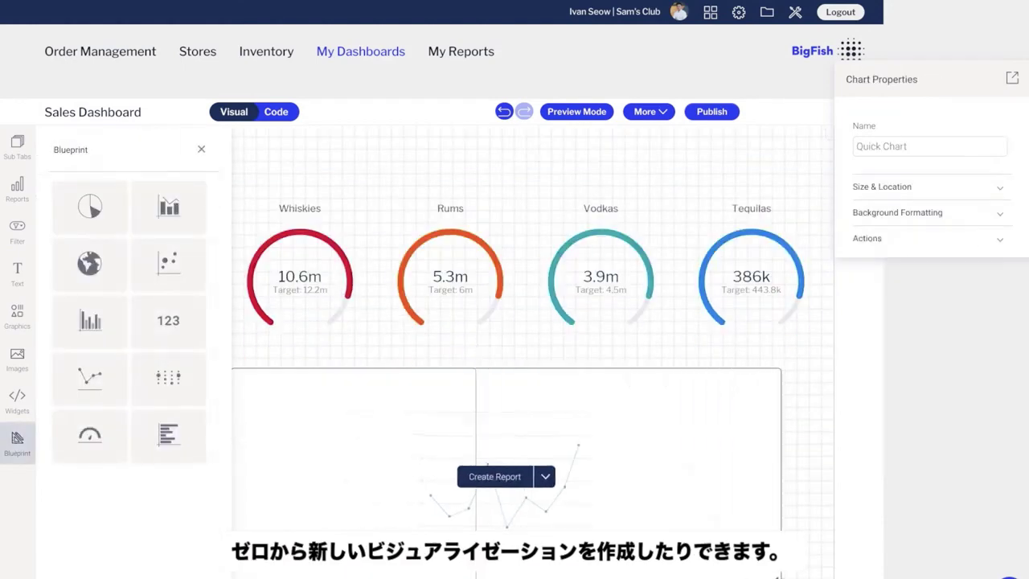
{"action": "left_click", "coordinate": [554, 483]}
{"action": "left_click", "coordinate": [554, 518]}
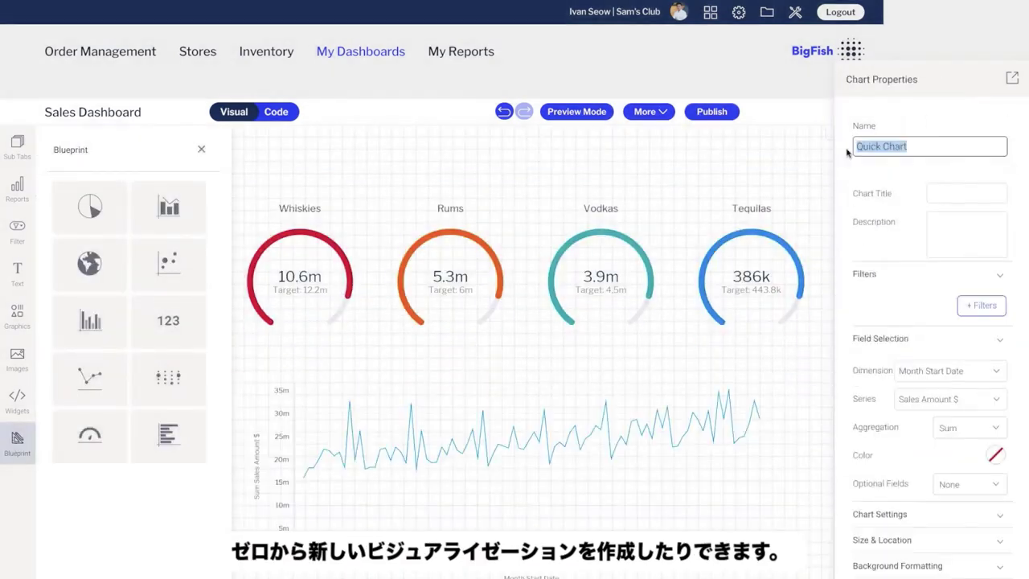
Set the chart's name and title to Monthly Sales and its description to "Show monthly sales by account segment"
{"action": "left_click", "coordinate": [979, 191]}
{"action": "type", "text": "Monthly Sales"}
{"action": "key", "text": "Tab"}
{"action": "type", "text": "Show monthly sales by account segment"}
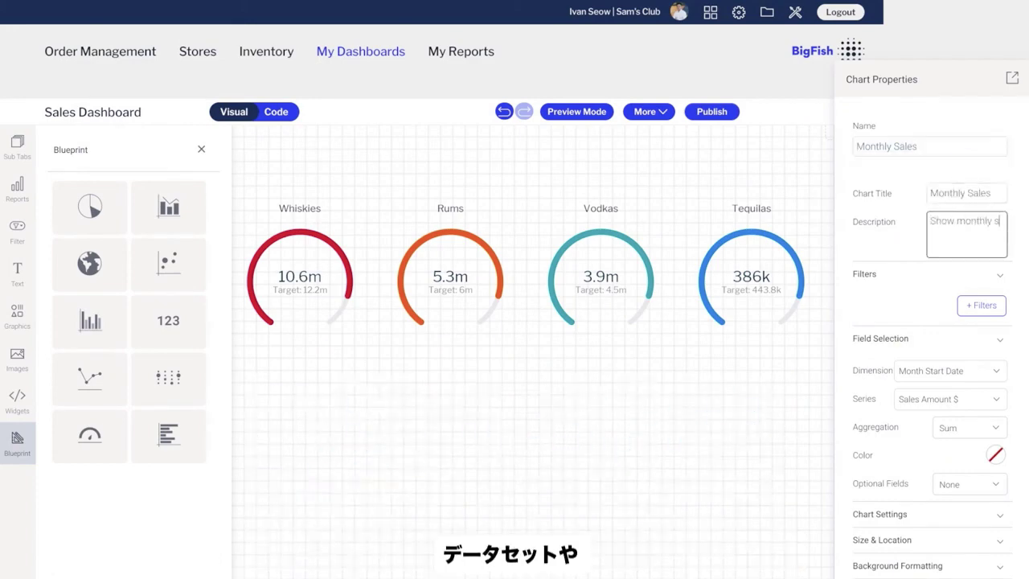
Color the Monthly Sales line dark purple and add Account Segment as the chart's optional color field
{"action": "left_click", "coordinate": [997, 456]}
{"action": "left_click", "coordinate": [925, 362]}
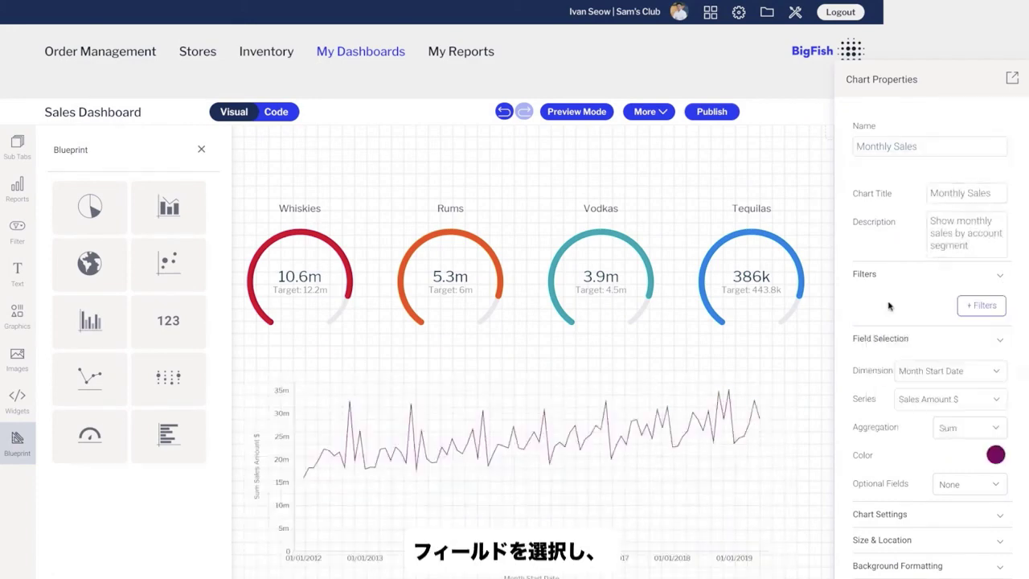
{"action": "left_click", "coordinate": [969, 483]}
{"action": "left_click", "coordinate": [940, 510]}
{"action": "left_click", "coordinate": [948, 483]}
{"action": "scroll", "coordinate": [981, 530], "scroll_direction": "up", "scroll_amount": 2}
{"action": "left_click", "coordinate": [965, 531]}
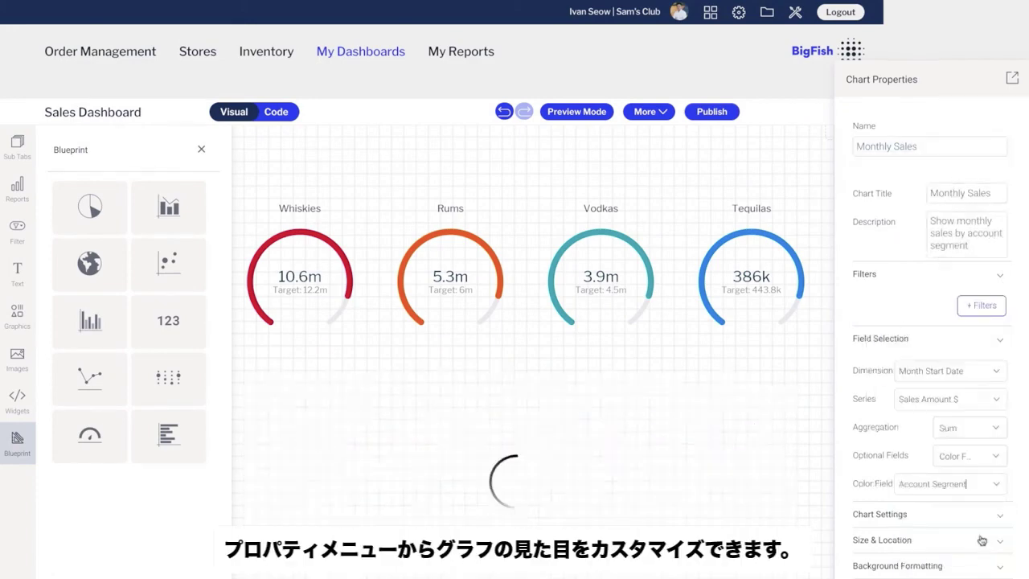
{"action": "left_click", "coordinate": [202, 149]}
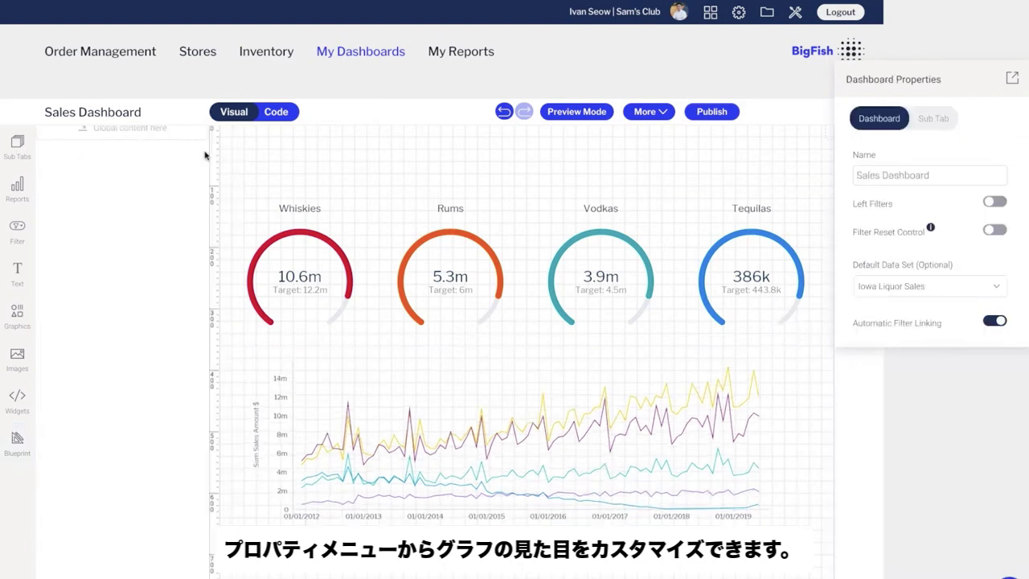
Add a Header 1 text reading "Category sales" above the gauges and color it dark gray
{"action": "left_click", "coordinate": [17, 273]}
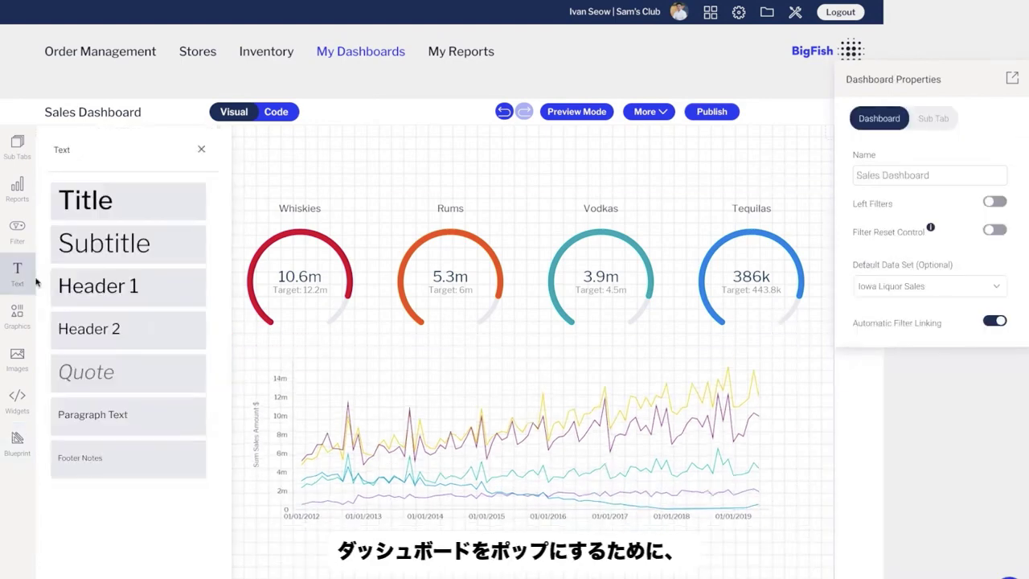
{"action": "left_click_drag", "start_coordinate": [98, 286], "coordinate": [286, 153]}
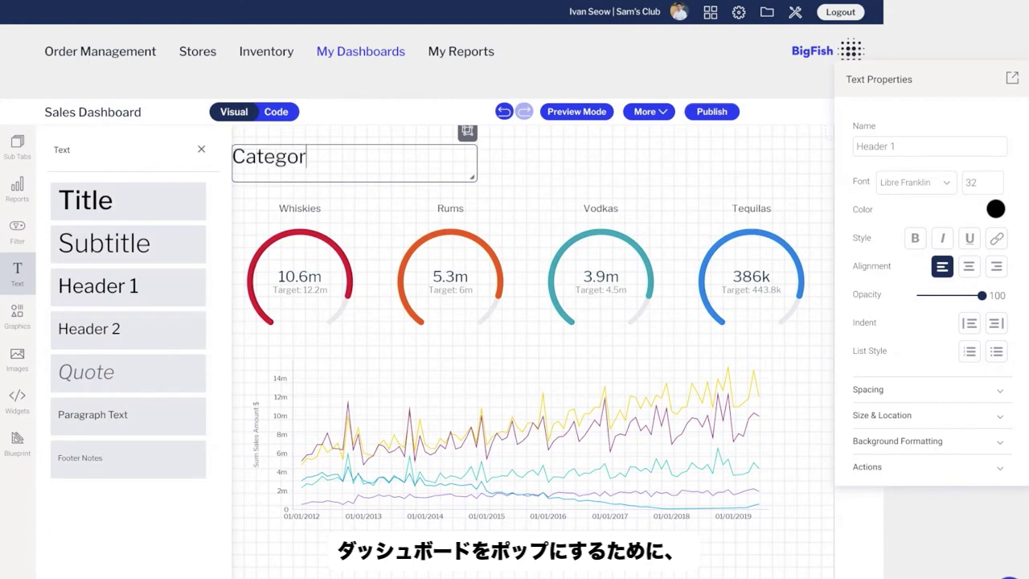
{"action": "left_click", "coordinate": [995, 209]}
{"action": "left_click", "coordinate": [995, 351]}
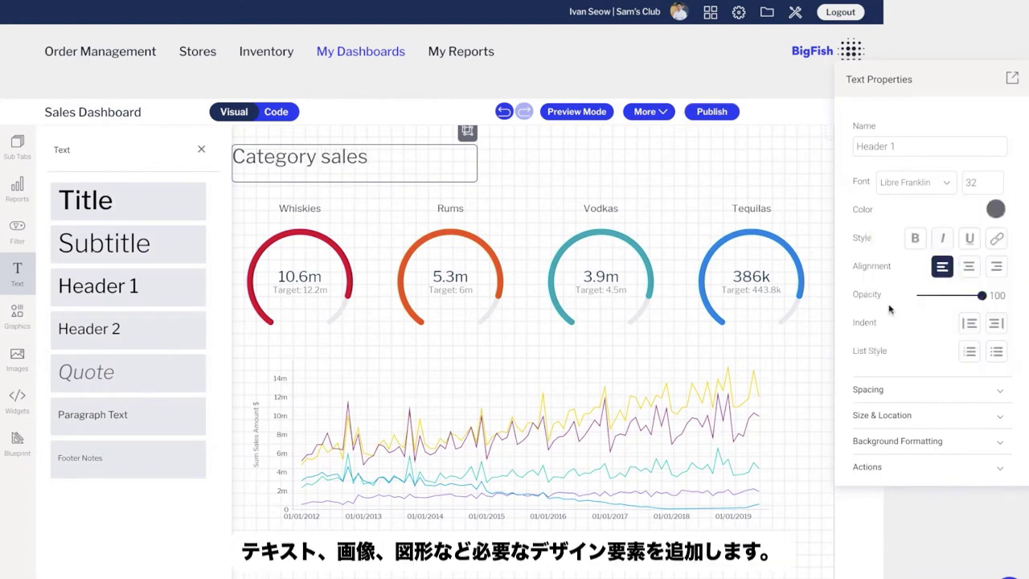
Add a round portrait image beside the Category sales heading
{"action": "left_click", "coordinate": [16, 357]}
{"action": "left_click_drag", "start_coordinate": [81, 221], "coordinate": [428, 160]}
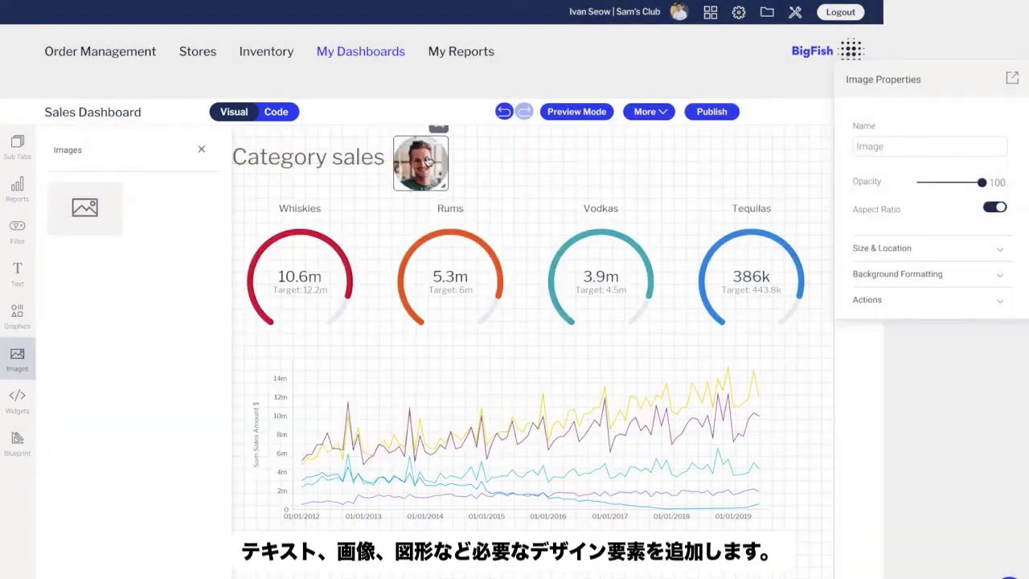
{"action": "left_click", "coordinate": [202, 147]}
{"action": "left_click", "coordinate": [18, 318]}
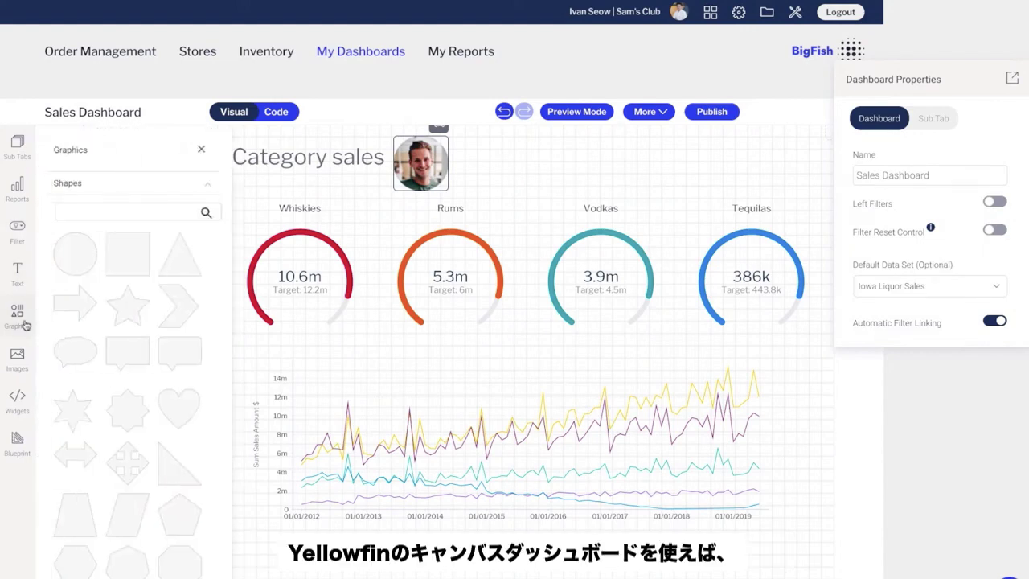
{"action": "left_click", "coordinate": [17, 358]}
{"action": "left_click_drag", "start_coordinate": [421, 159], "coordinate": [428, 161]}
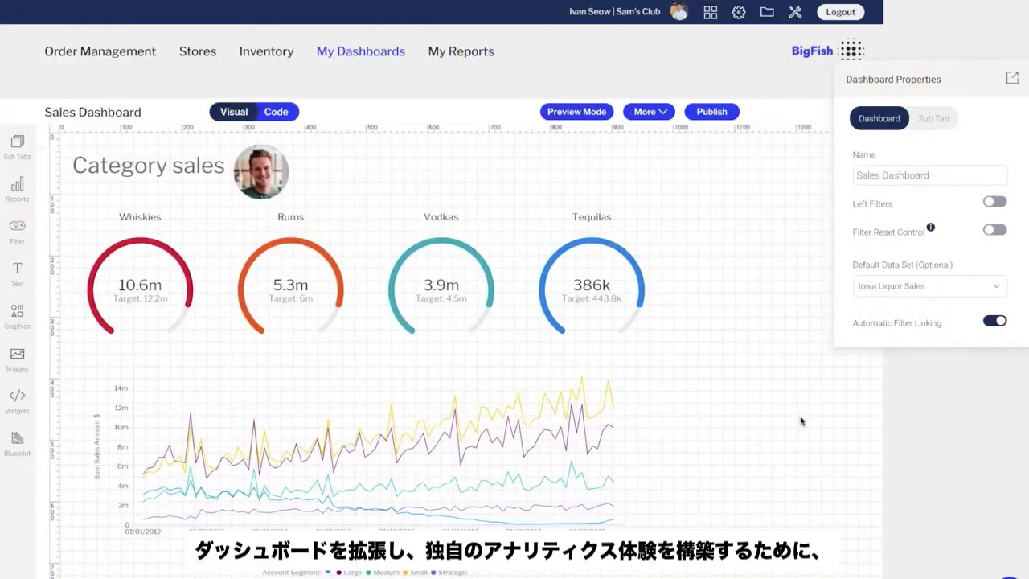
Add a Signal List widget beside the Tequilas gauge and name it "Signals on Store Sales"
{"action": "scroll", "coordinate": [799, 420], "scroll_direction": "right", "scroll_amount": 3}
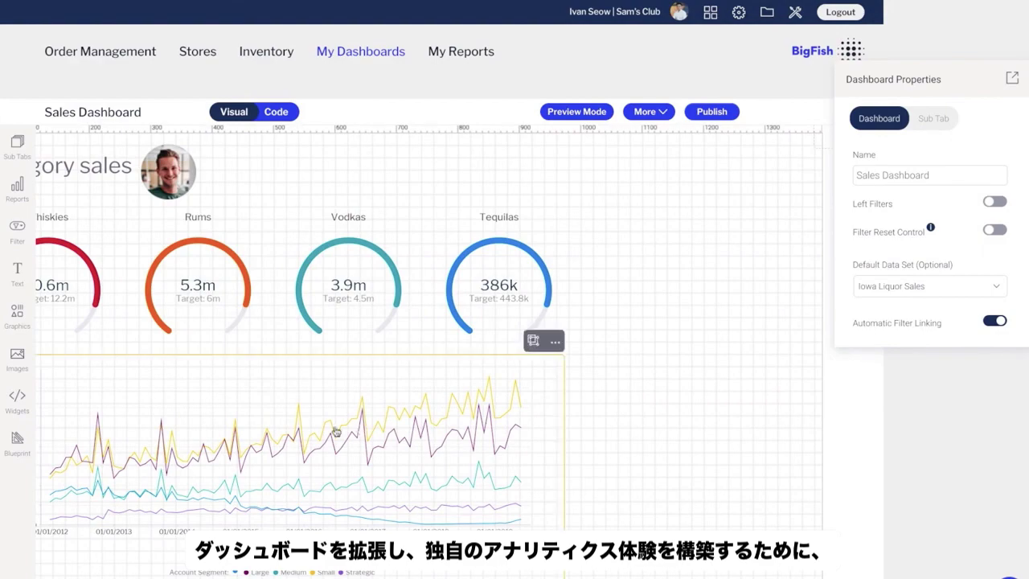
{"action": "left_click", "coordinate": [17, 395]}
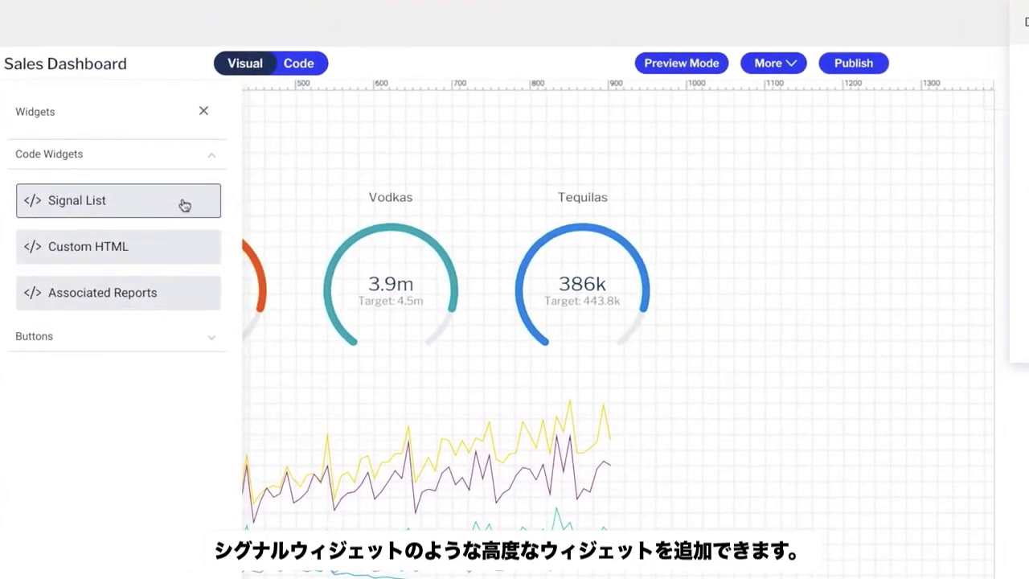
{"action": "left_click_drag", "start_coordinate": [184, 205], "coordinate": [859, 292]}
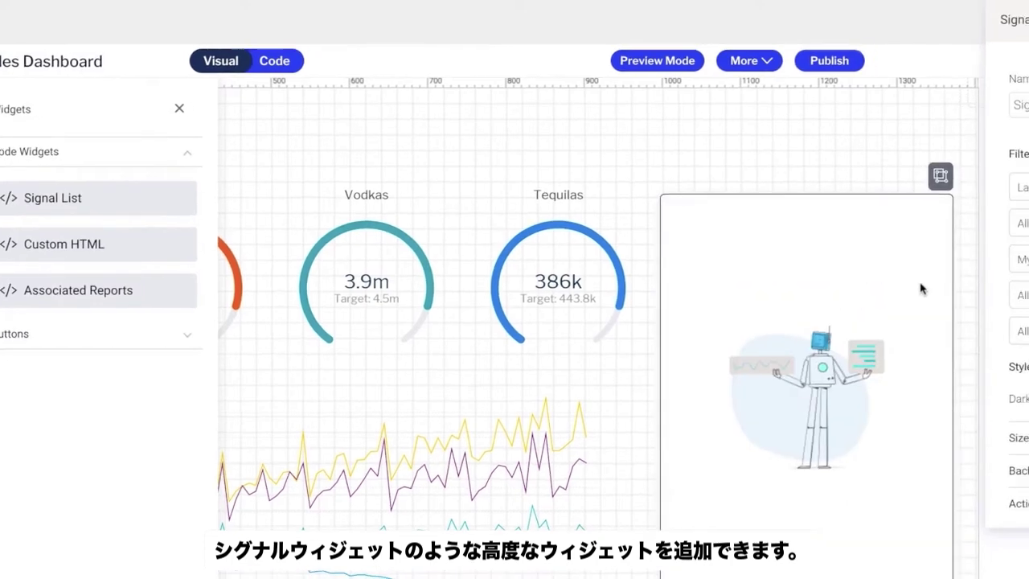
{"action": "triple_click", "coordinate": [1011, 106]}
{"action": "type", "text": "Siga"}
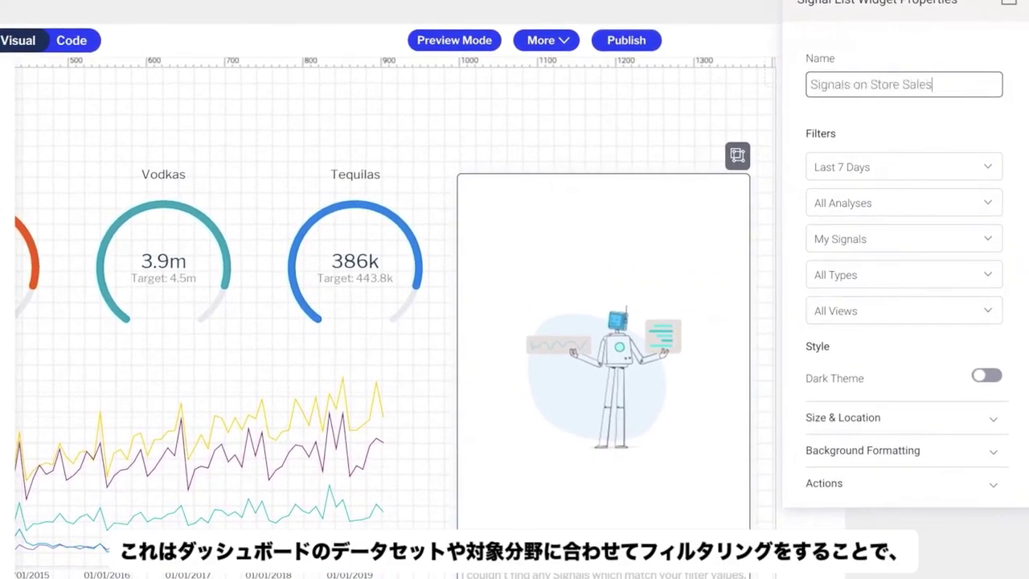
Filter the signal list to Any Time, My Signals and the Spikes and Drops type
{"action": "left_click", "coordinate": [935, 169]}
{"action": "left_click", "coordinate": [868, 150]}
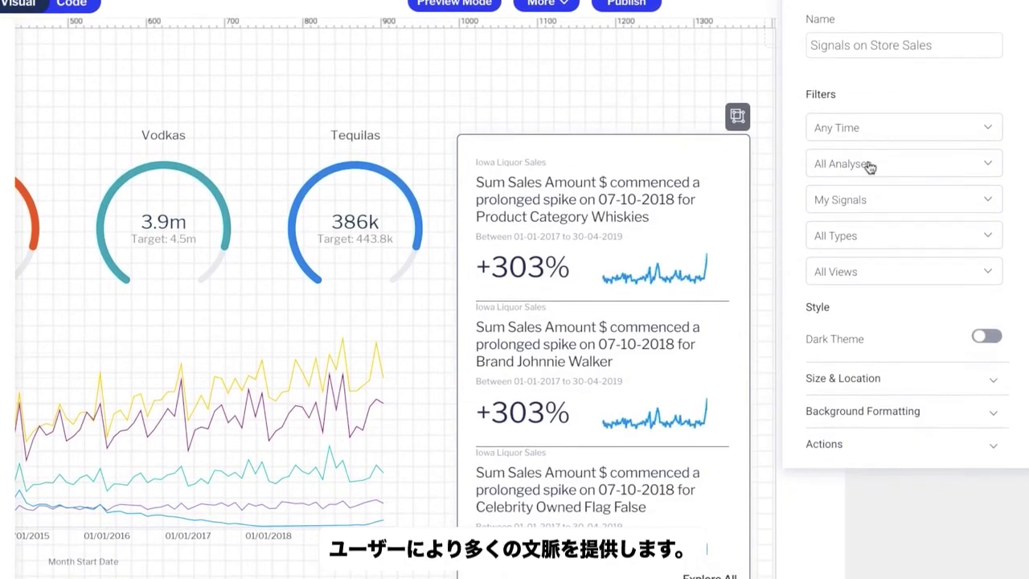
{"action": "left_click", "coordinate": [855, 213]}
{"action": "left_click", "coordinate": [854, 213]}
{"action": "left_click", "coordinate": [848, 249]}
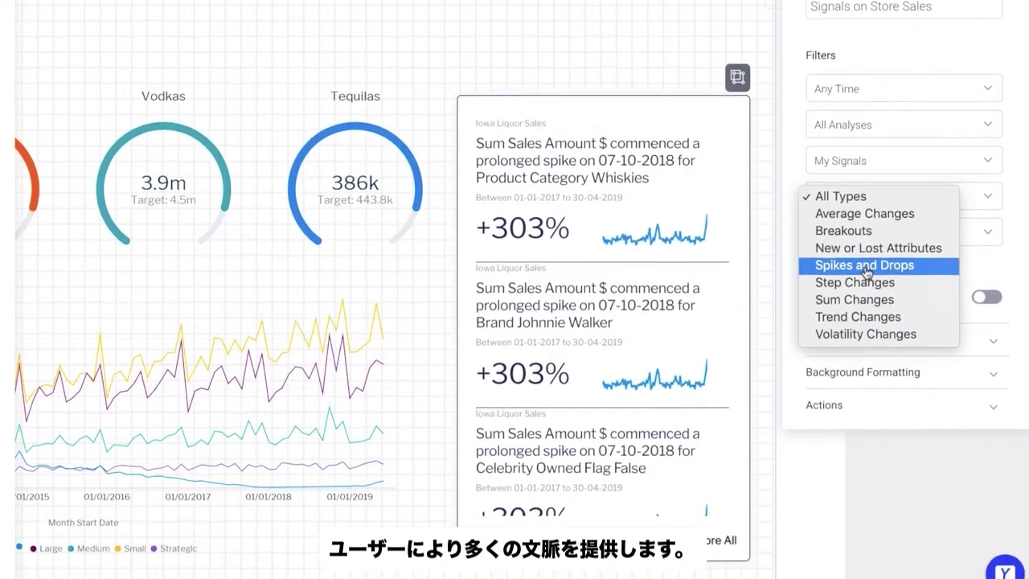
{"action": "left_click", "coordinate": [865, 265]}
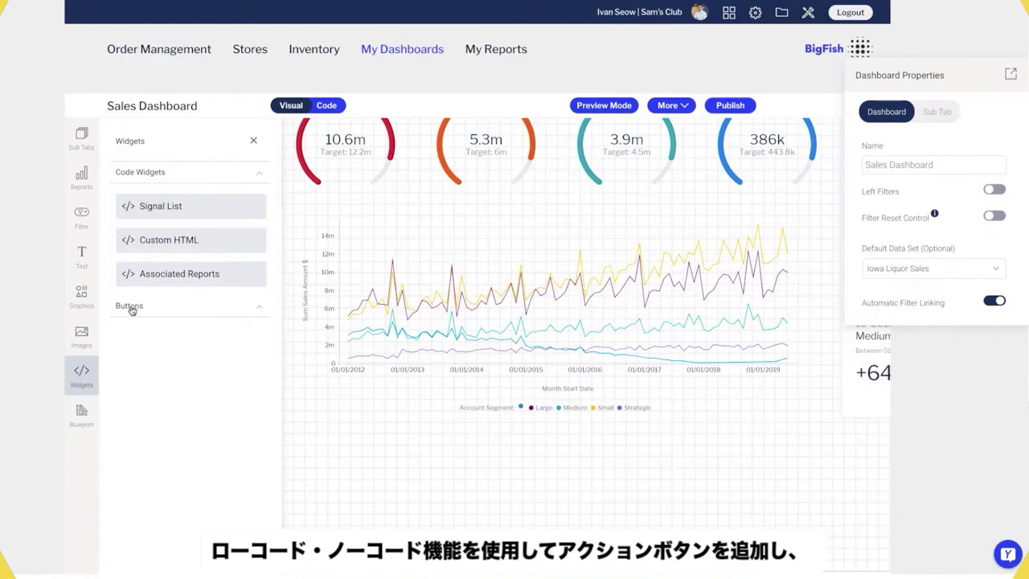
Show the action button widgets available for the dashboard
{"action": "left_click", "coordinate": [129, 307]}
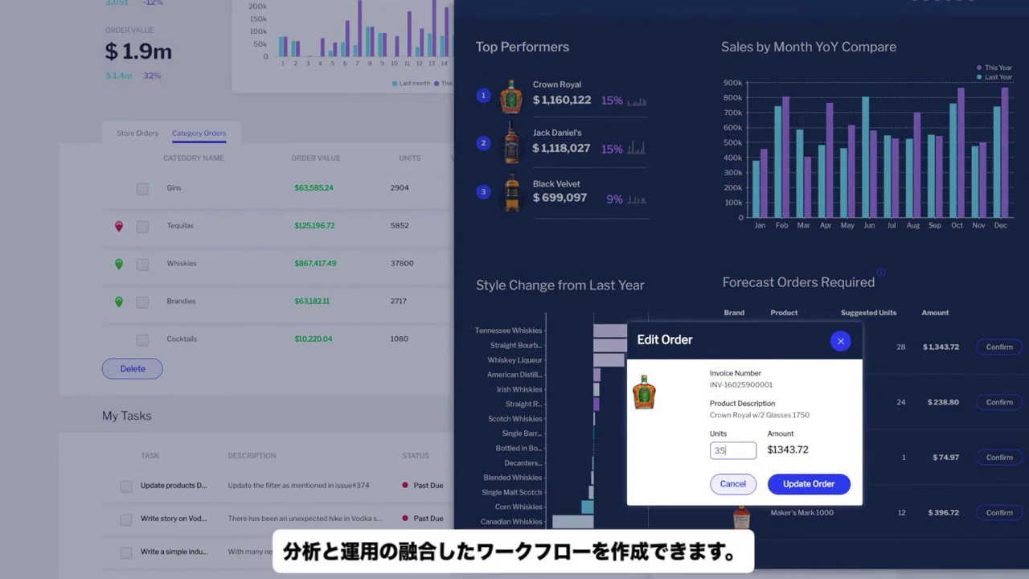
Update the Crown Royal w/2 Glasses 1750 order to 35 units
{"action": "left_click", "coordinate": [810, 484]}
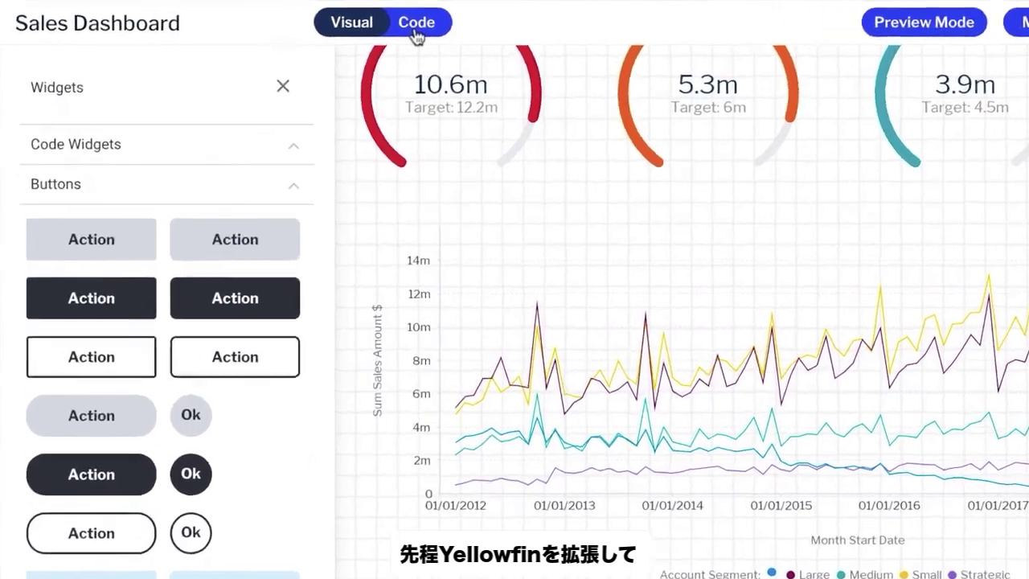
Switch the Sales Dashboard from visual editing to code mode
{"action": "left_click", "coordinate": [415, 24]}
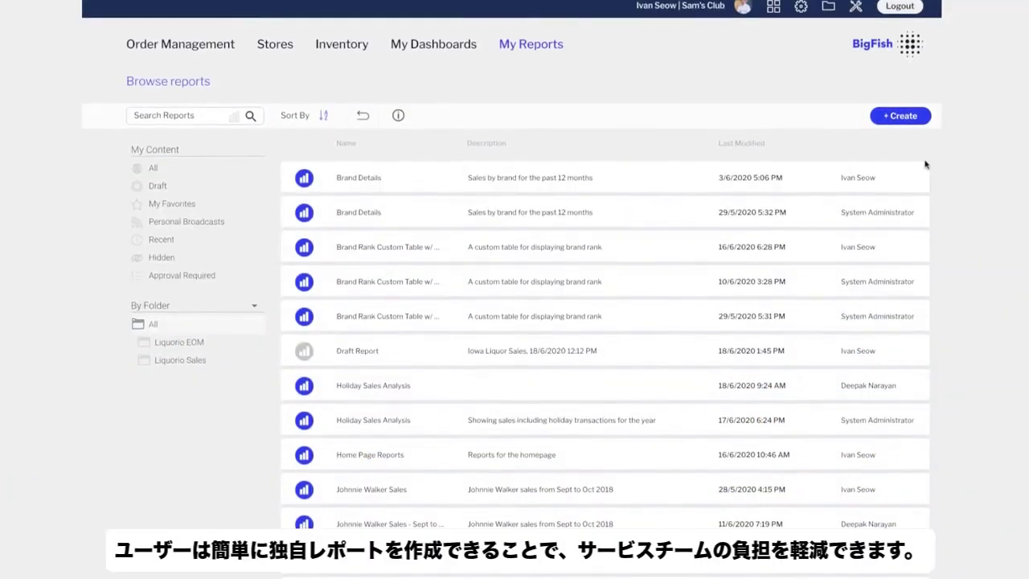
Start a new report based on the Iowa Liquor Sales view
{"action": "left_click", "coordinate": [916, 117]}
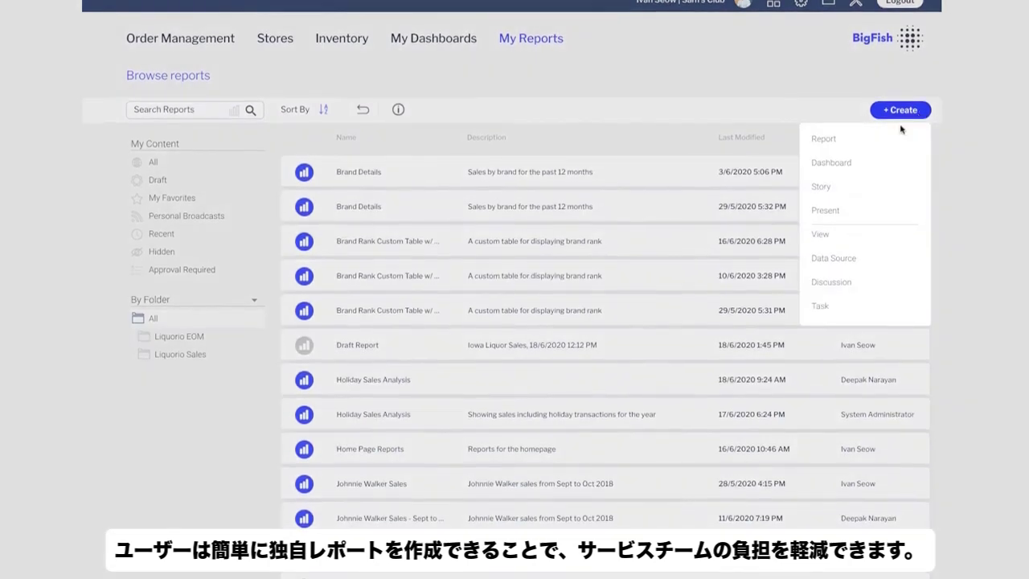
{"action": "left_click", "coordinate": [896, 139]}
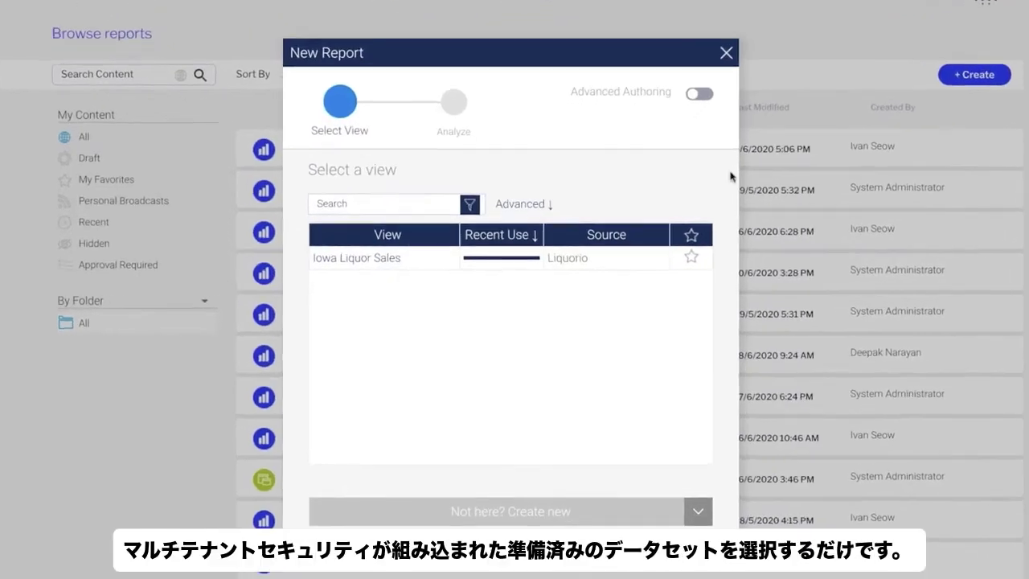
{"action": "mouse_move", "coordinate": [434, 263]}
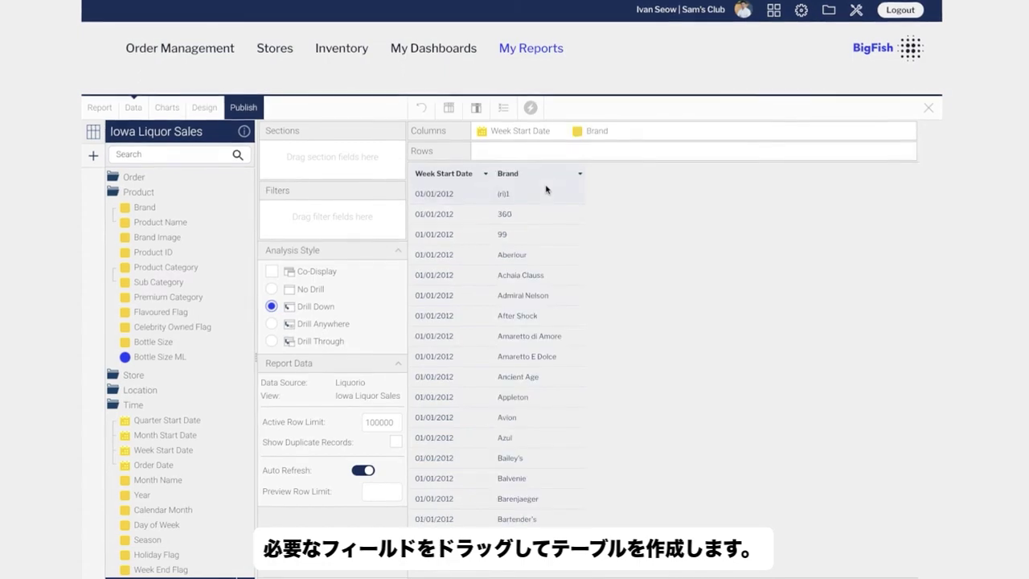
Filter the report by Brand with an In List value, searching for "Walker" and applying Johnnie Walker
{"action": "left_click", "coordinate": [649, 131]}
{"action": "left_click", "coordinate": [666, 275]}
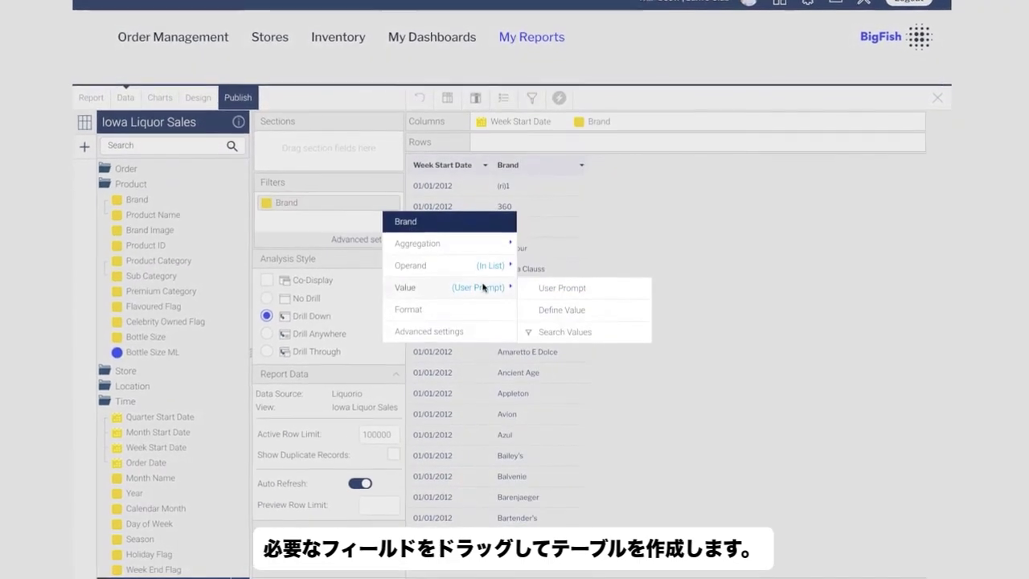
{"action": "left_click", "coordinate": [616, 310]}
{"action": "type", "text": "Walker"}
{"action": "left_click", "coordinate": [422, 241]}
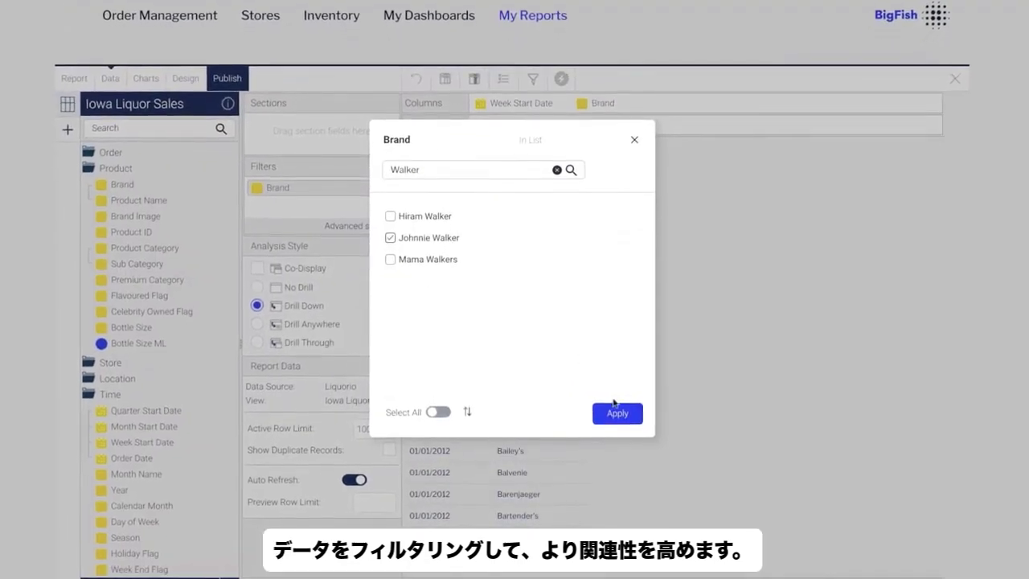
{"action": "left_click", "coordinate": [615, 415]}
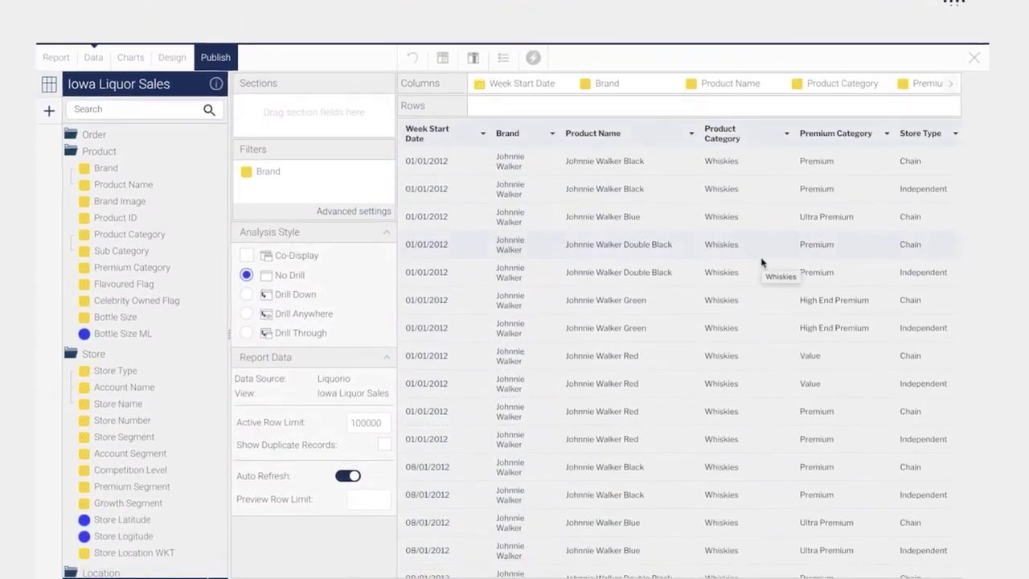
Add Account Name and Account Segment to the table, and chart Sum Sales Amount $ vertically against Premium Category horizontally
{"action": "left_click", "coordinate": [116, 383]}
{"action": "left_click", "coordinate": [122, 450]}
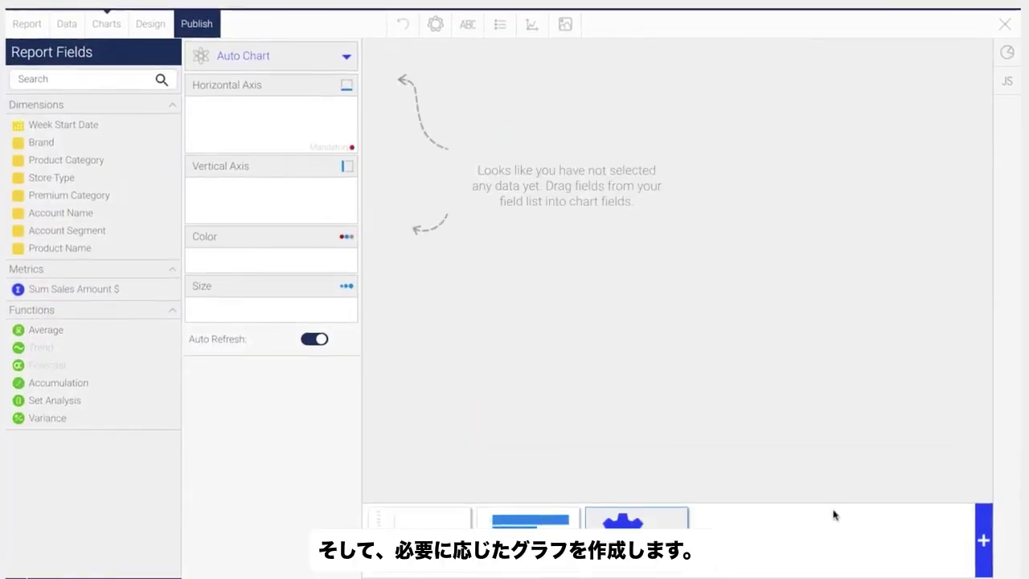
{"action": "left_click_drag", "start_coordinate": [70, 195], "coordinate": [270, 121]}
{"action": "left_click_drag", "start_coordinate": [113, 288], "coordinate": [270, 193]}
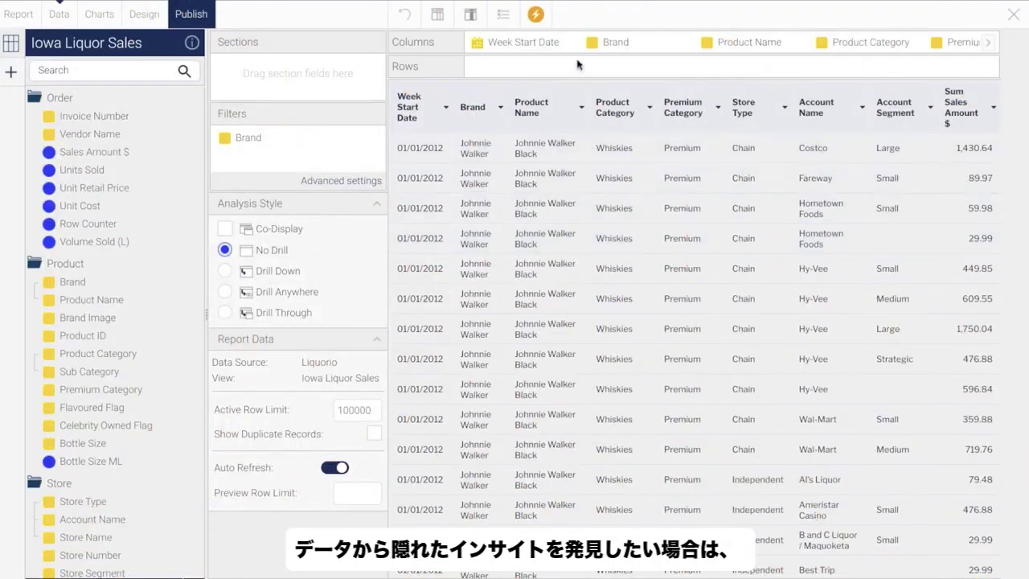
Run a Compare Dates insight on Week Start Date by Sum Sales Amount $ for custom periods September and October 2018, and read its explanations
{"action": "left_click", "coordinate": [537, 15]}
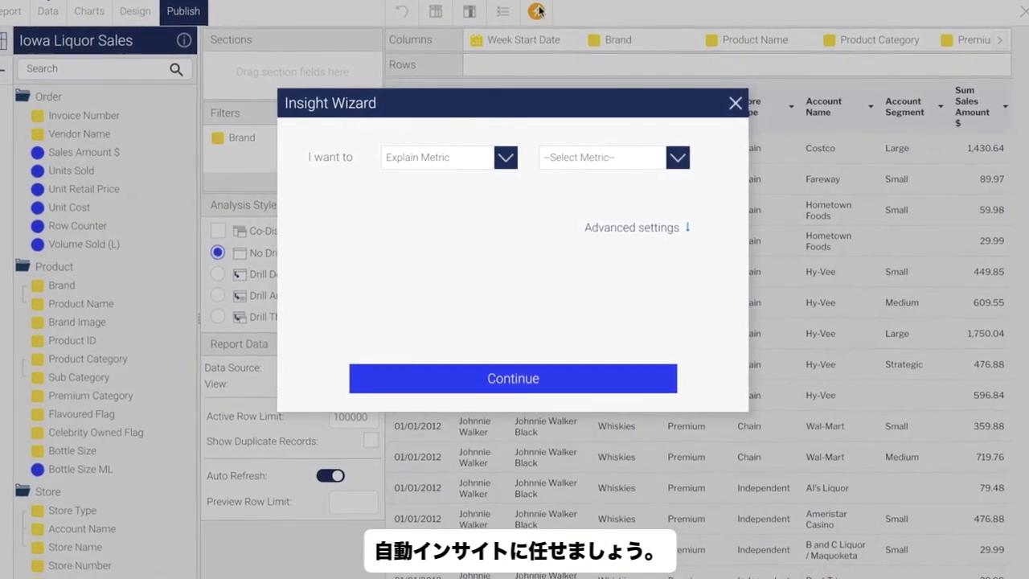
{"action": "left_click", "coordinate": [504, 159]}
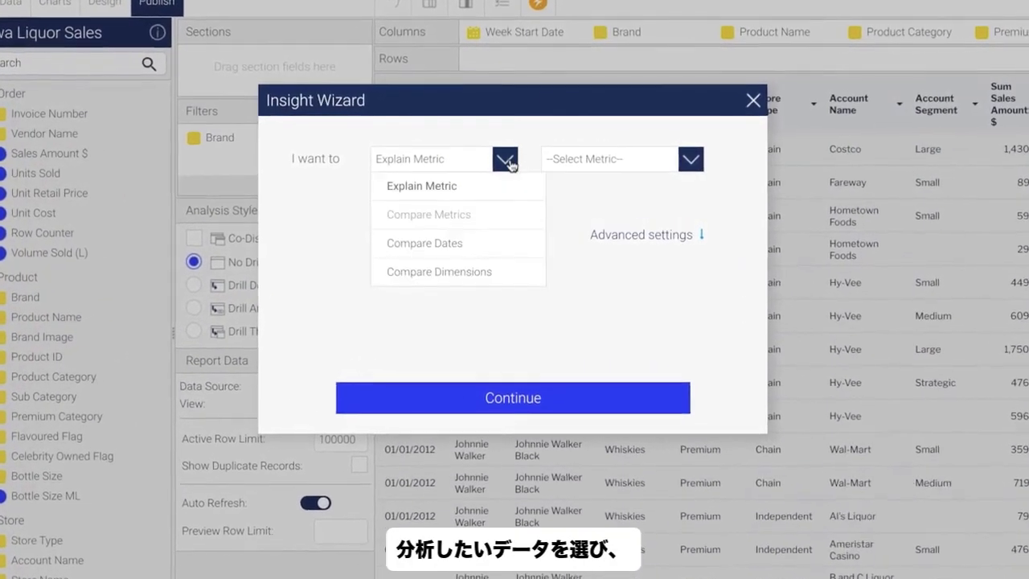
{"action": "left_click", "coordinate": [510, 241]}
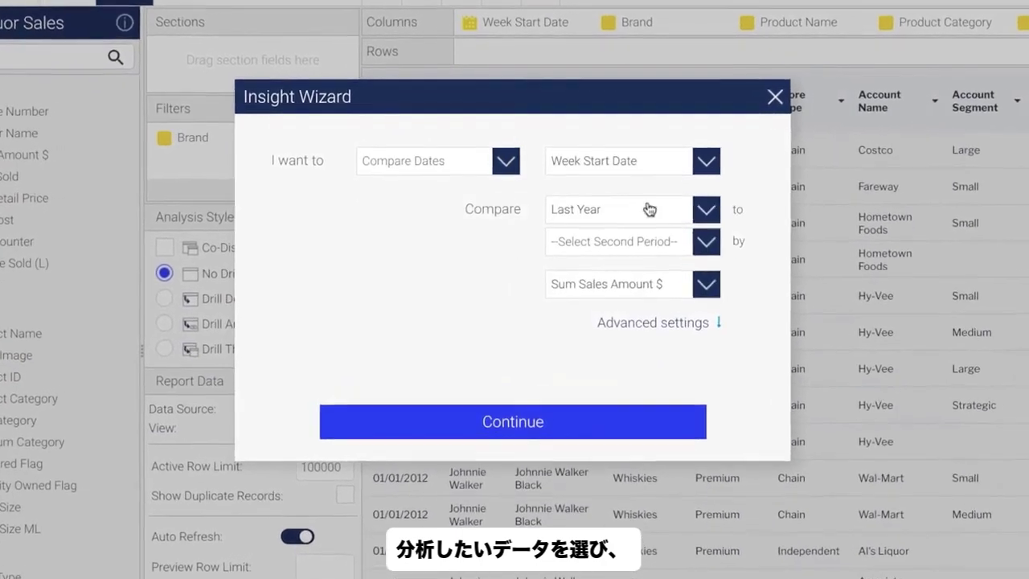
{"action": "left_click", "coordinate": [701, 209]}
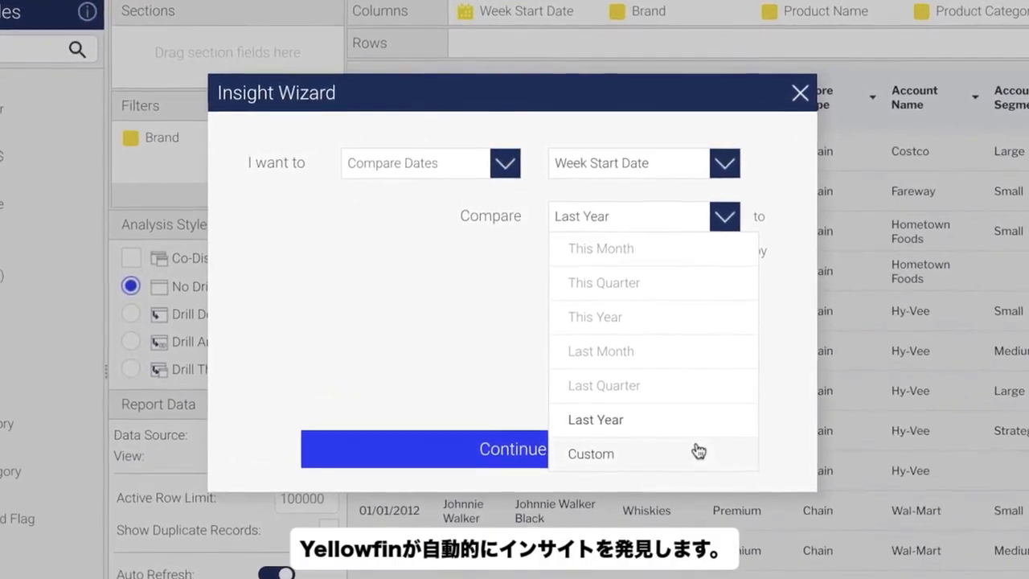
{"action": "left_click", "coordinate": [696, 448]}
{"action": "left_click", "coordinate": [712, 458]}
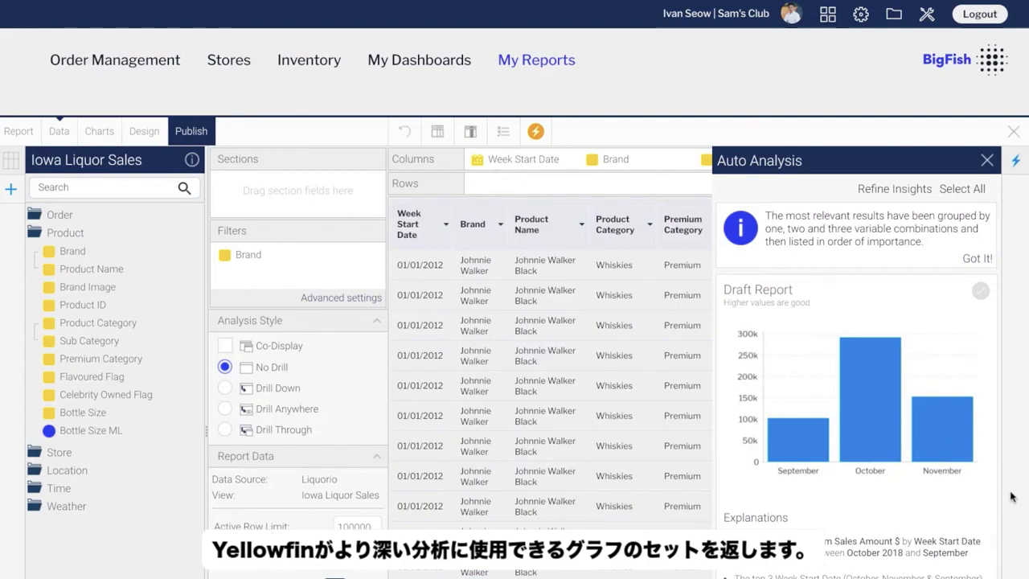
{"action": "scroll", "coordinate": [1000, 496], "scroll_direction": "down", "scroll_amount": 3}
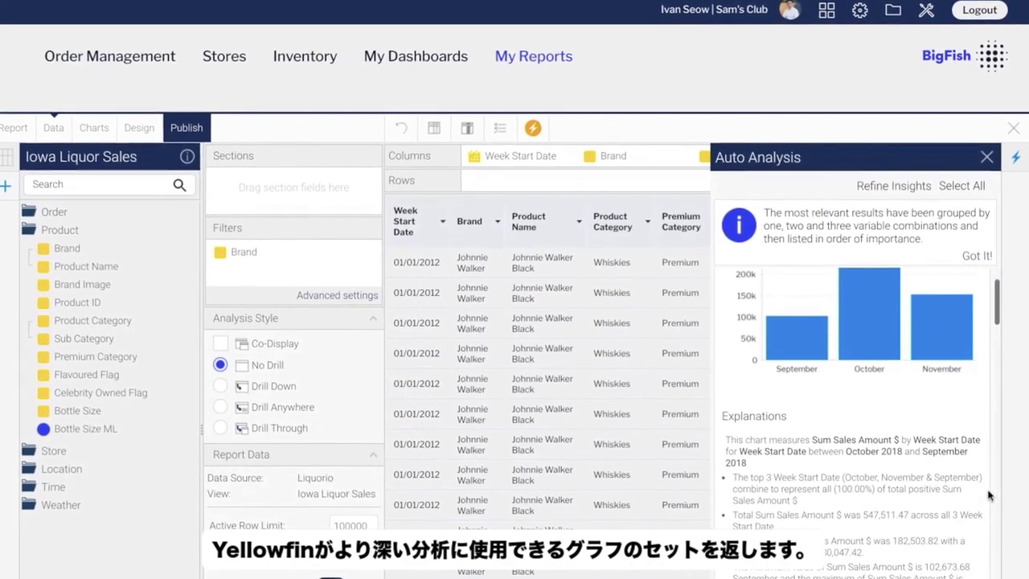
{"action": "scroll", "coordinate": [989, 494], "scroll_direction": "down", "scroll_amount": 4}
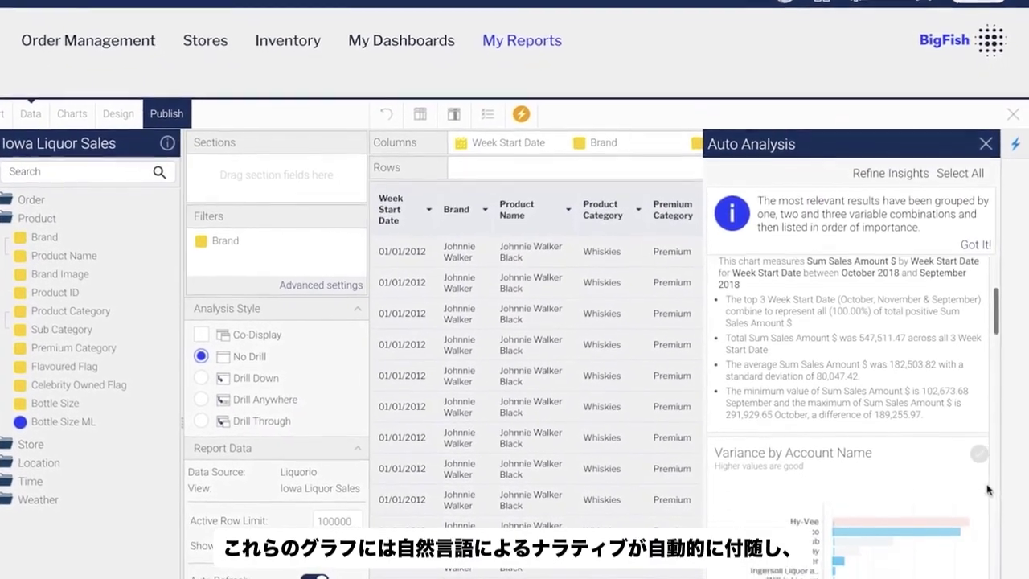
{"action": "scroll", "coordinate": [986, 490], "scroll_direction": "down", "scroll_amount": 3}
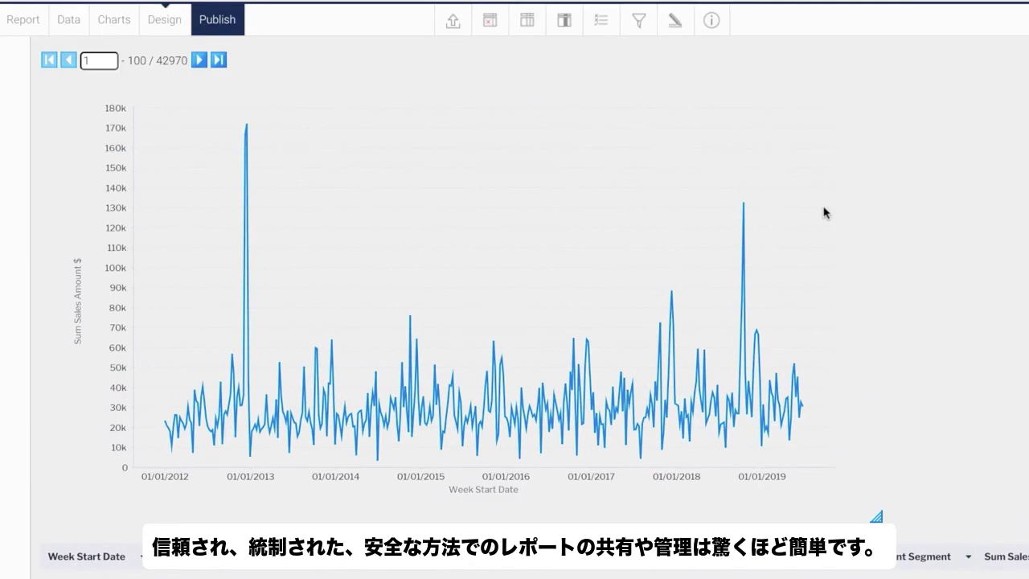
Publish the report publicly as "Liquor Sales", described "Weekly sales for Johnnie Walker", under Liquorio EOM and Management Reports, and open its sharing options
{"action": "left_click", "coordinate": [228, 26]}
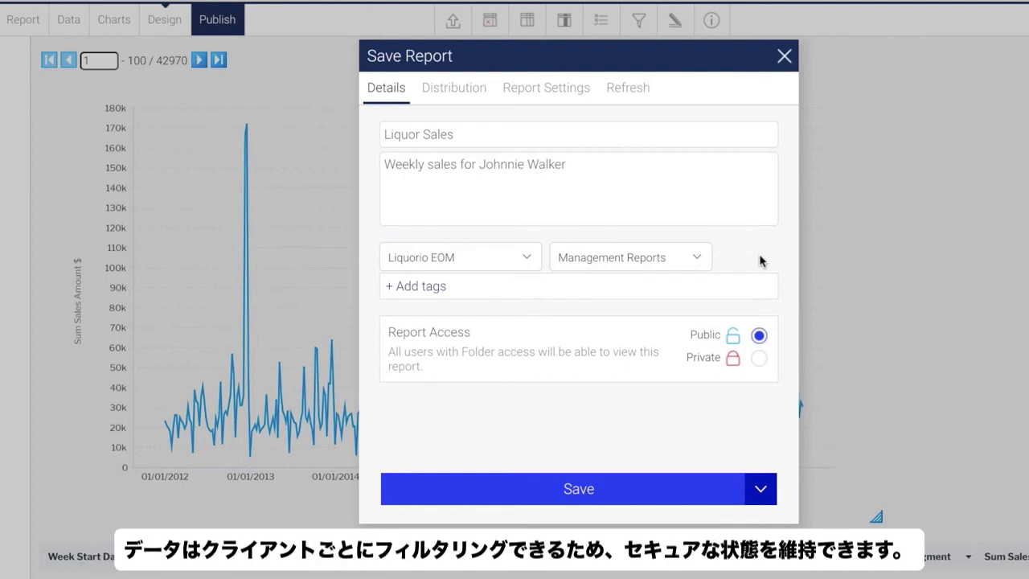
{"action": "left_click", "coordinate": [730, 491]}
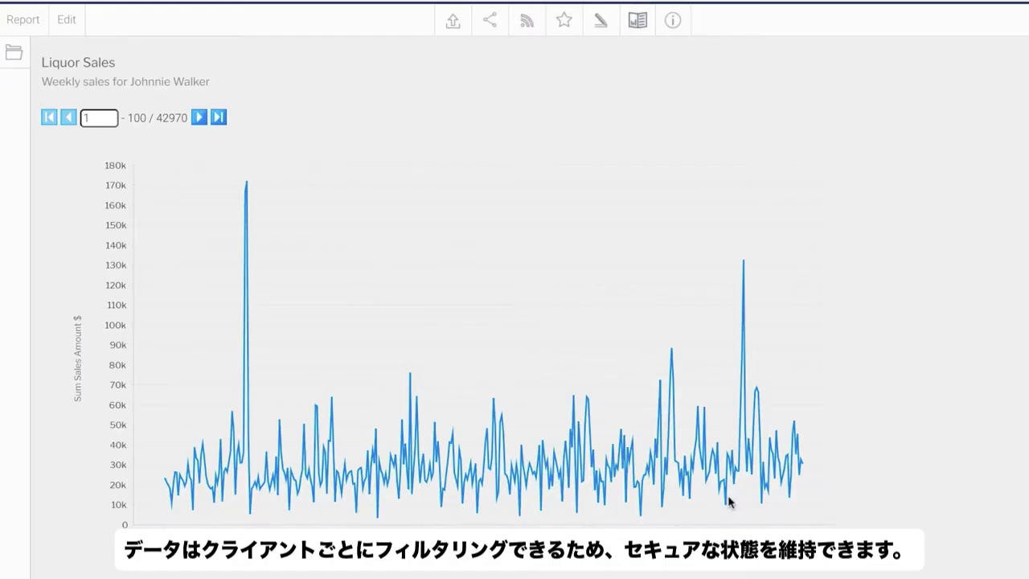
{"action": "left_click", "coordinate": [489, 22]}
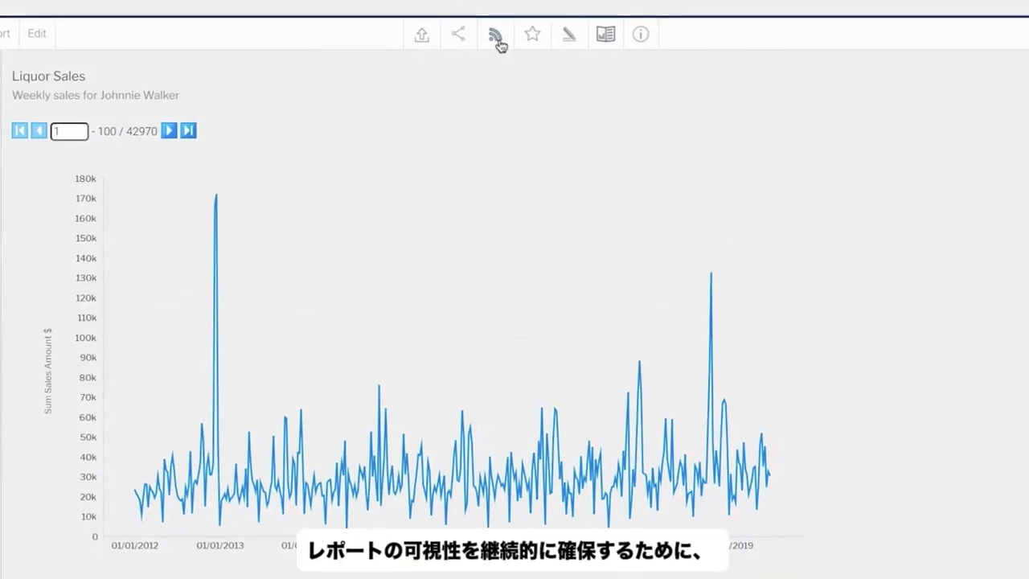
Create a new broadcast for the Liquor Sales report and add a recipient
{"action": "left_click", "coordinate": [496, 38]}
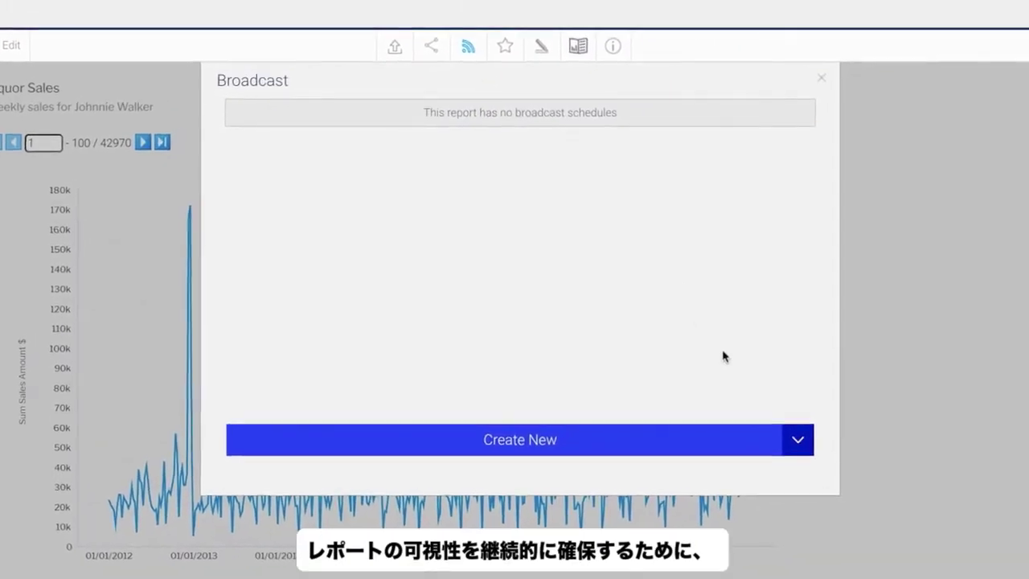
{"action": "left_click", "coordinate": [797, 440]}
{"action": "left_click", "coordinate": [785, 475]}
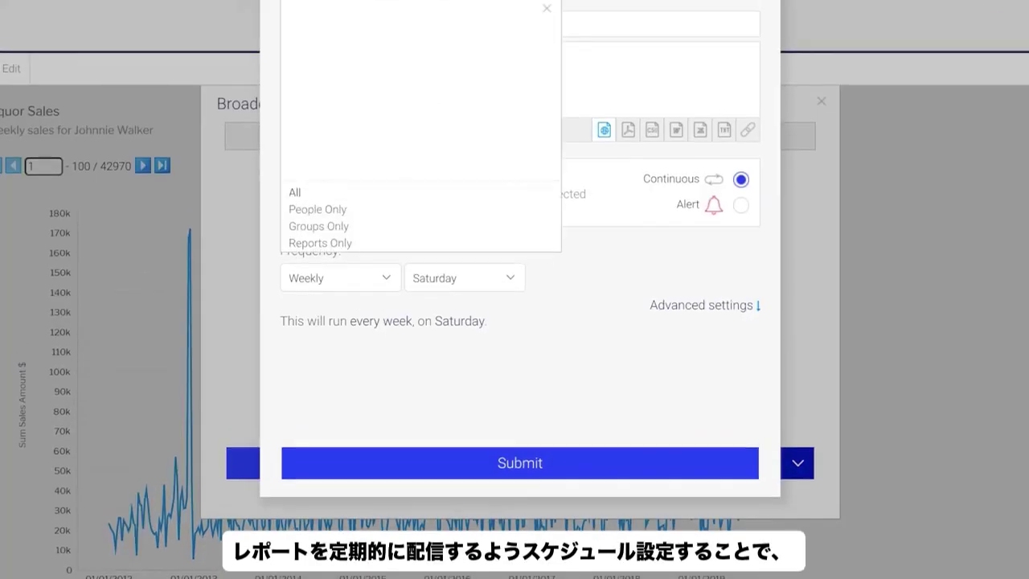
{"action": "left_click", "coordinate": [370, 33]}
{"action": "left_click", "coordinate": [370, 50]}
Give the broadcast the subject "Weekly Liquor Sales" and the message "Showing sales for Johnnie Walker"
{"action": "type", "text": "Weekly Liquor Sales"}
{"action": "key", "text": "Tab"}
{"action": "type", "text": "Showing sales for Johnnie Walker"}
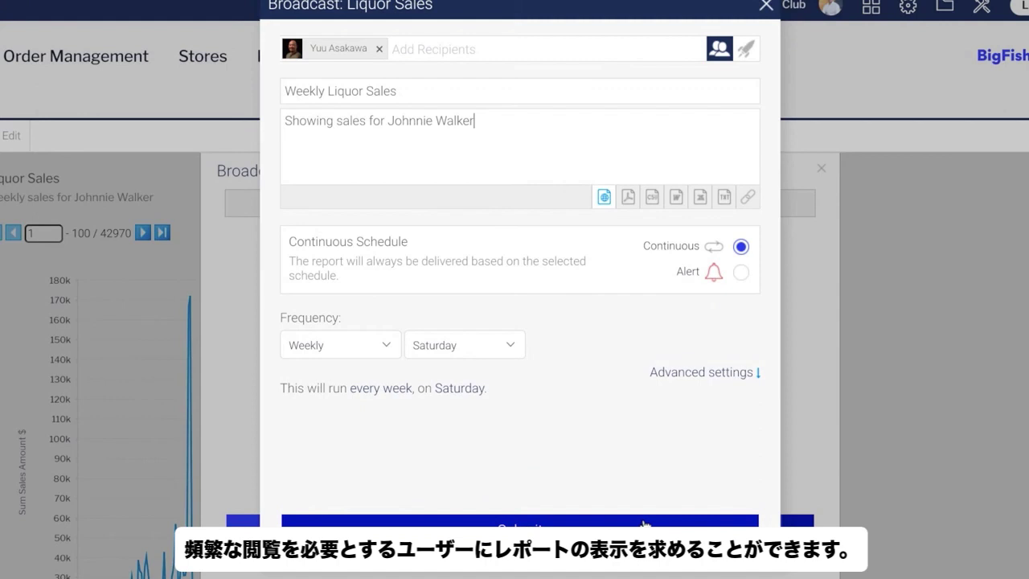
Schedule the weekly broadcast for Friday and submit it
{"action": "left_click", "coordinate": [461, 345]}
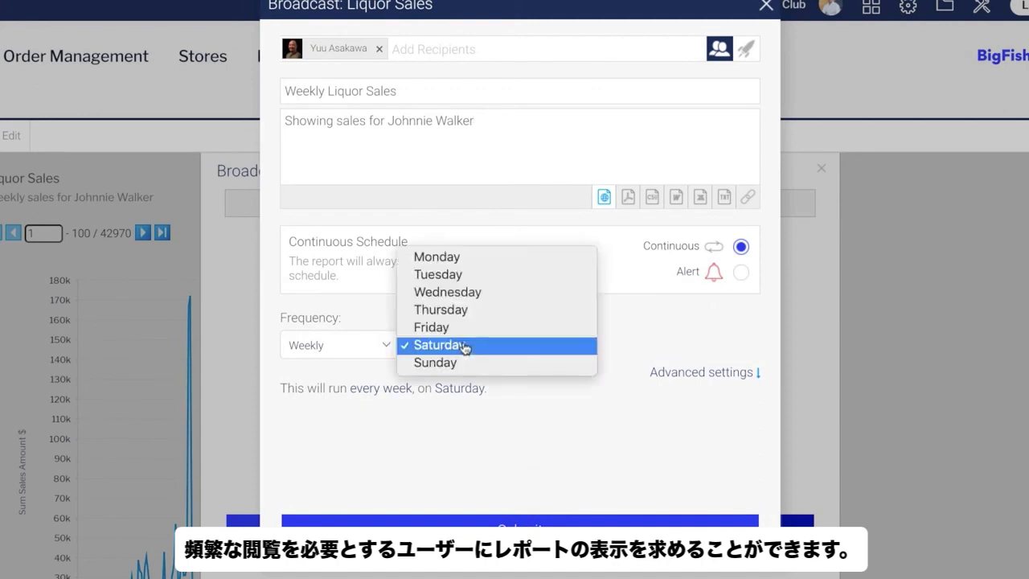
{"action": "left_click", "coordinate": [461, 324]}
{"action": "left_click", "coordinate": [751, 524]}
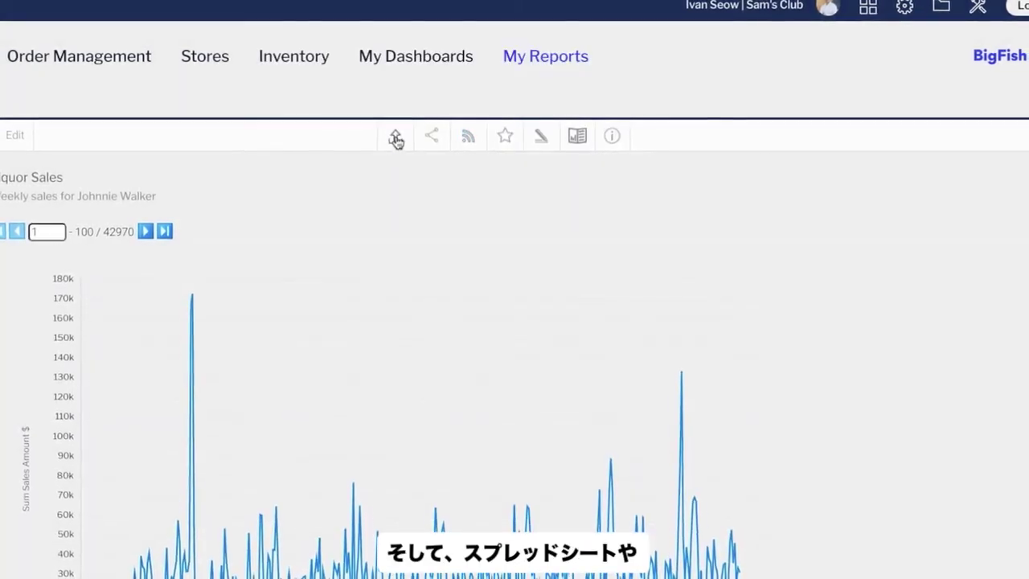
Export the Liquor Sales report to PDF
{"action": "left_click", "coordinate": [394, 137]}
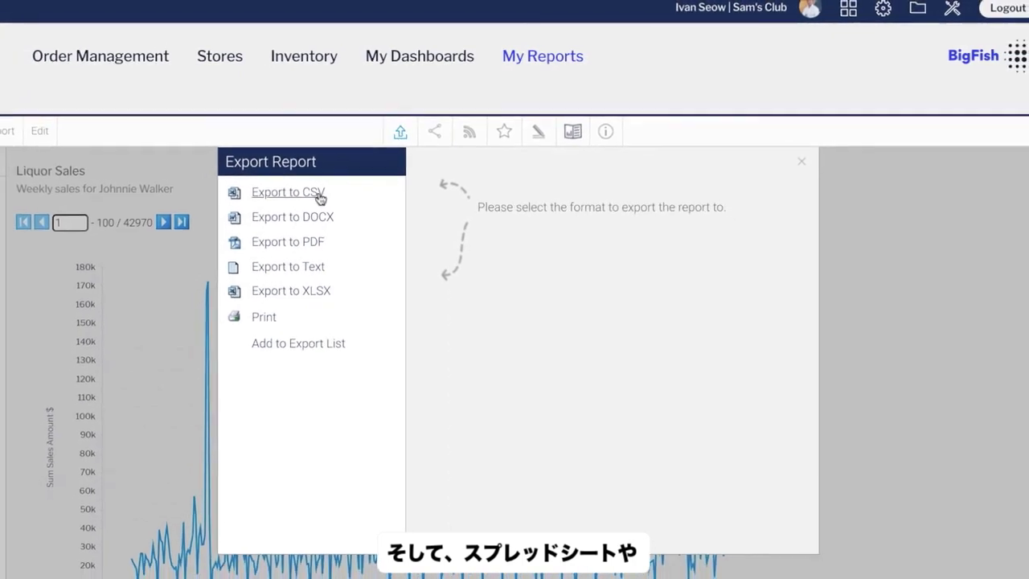
{"action": "left_click", "coordinate": [320, 239]}
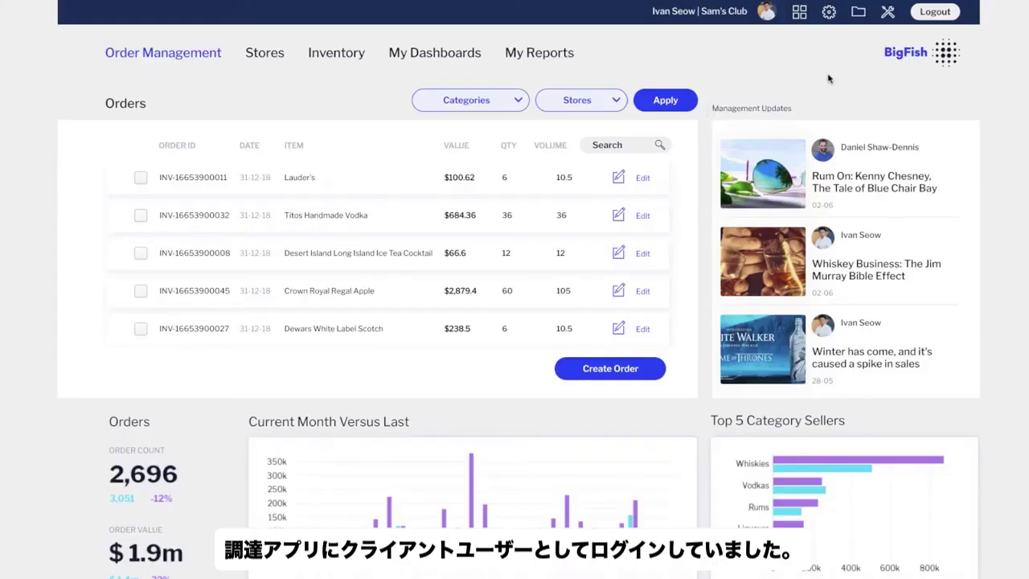
Log out of the BigFish app and log in to standard Yellowfin by entering the account password
{"action": "left_click", "coordinate": [955, 14]}
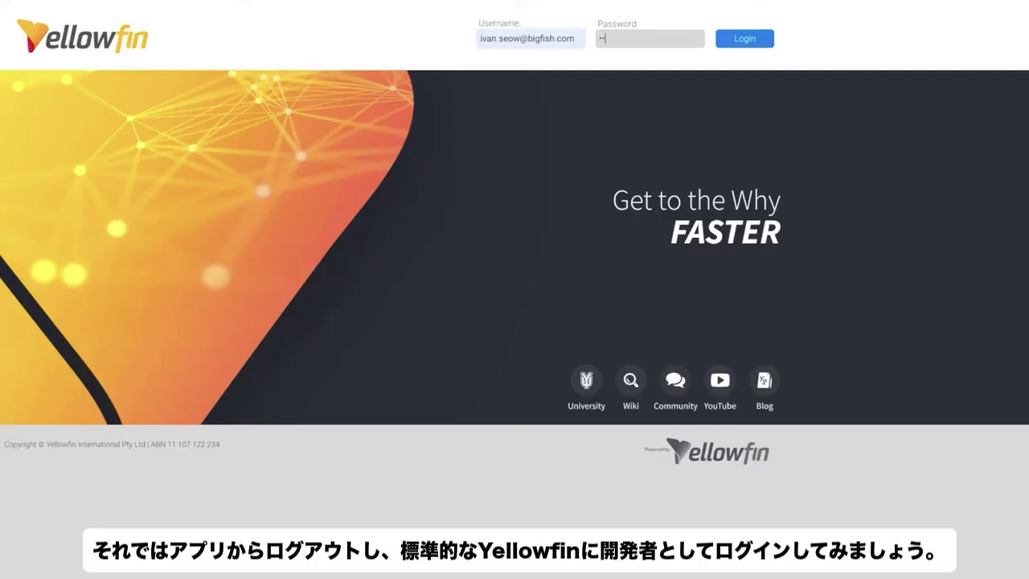
{"action": "type", "text": "•••"}
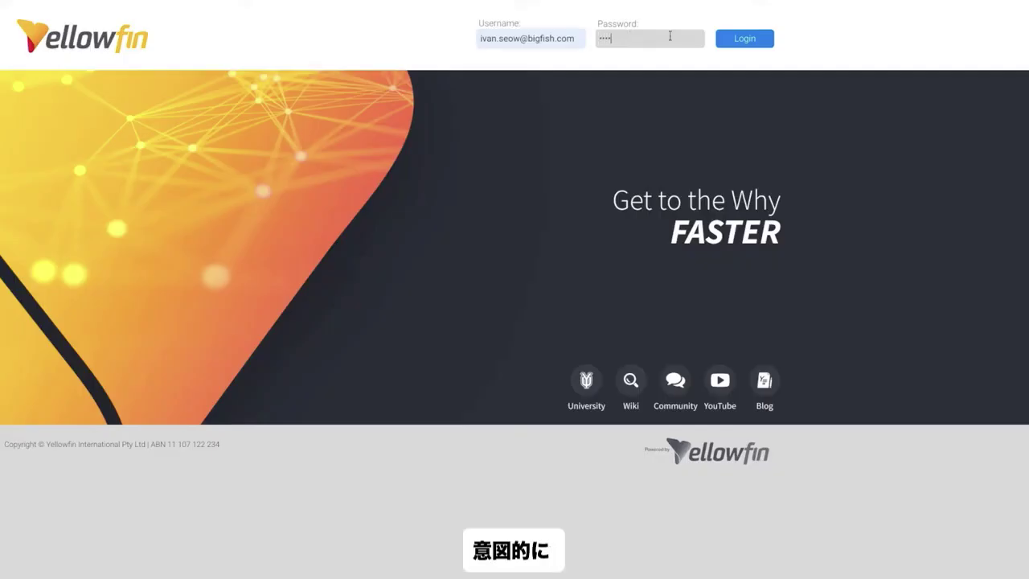
{"action": "left_click", "coordinate": [767, 43]}
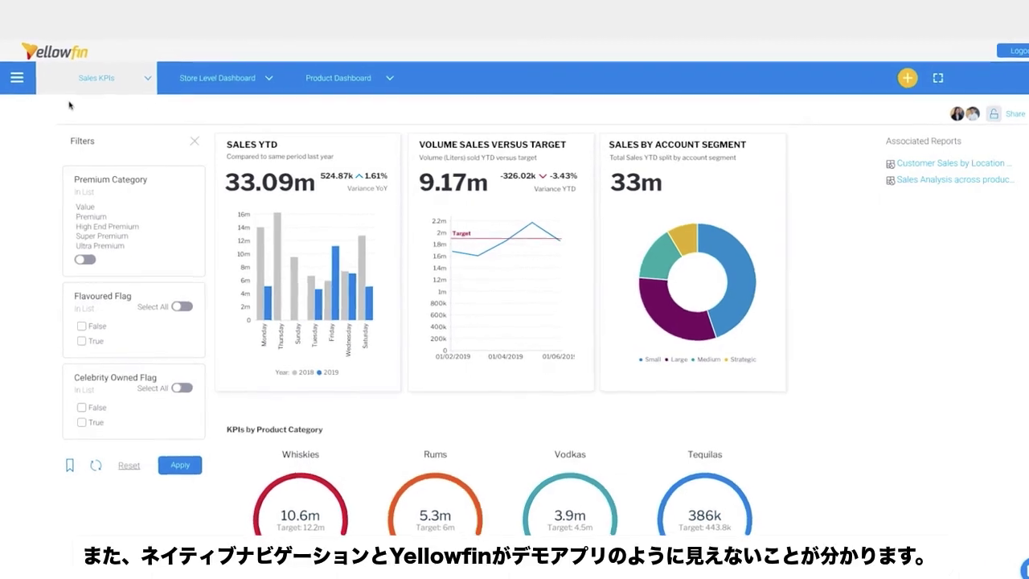
Show the native Yellowfin navigation and open its My Dashboards section
{"action": "left_click", "coordinate": [16, 80]}
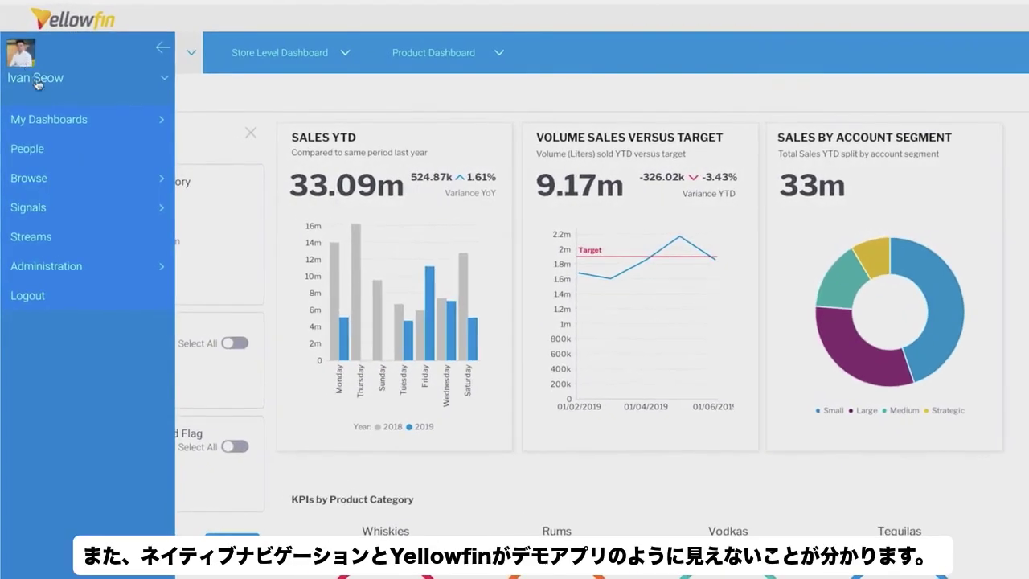
{"action": "left_click", "coordinate": [65, 120]}
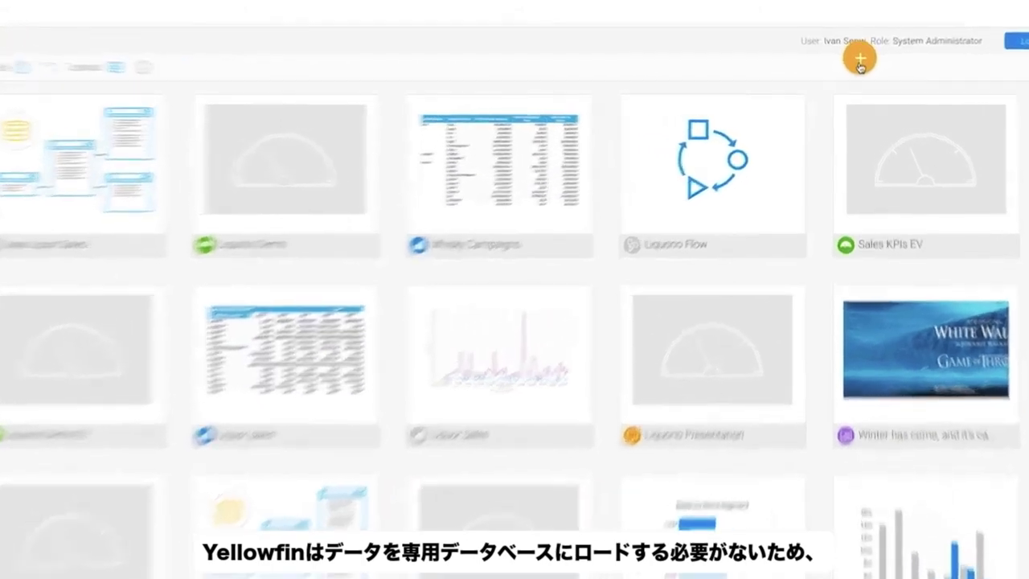
Start a new CSV data source connection and choose Writable Database as its data storage
{"action": "left_click", "coordinate": [859, 70]}
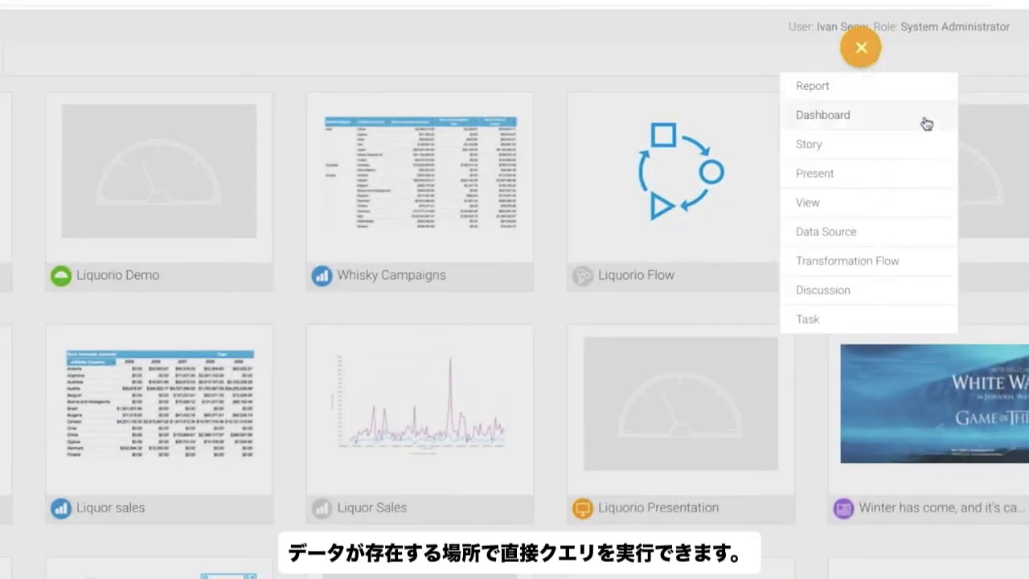
{"action": "left_click", "coordinate": [926, 232]}
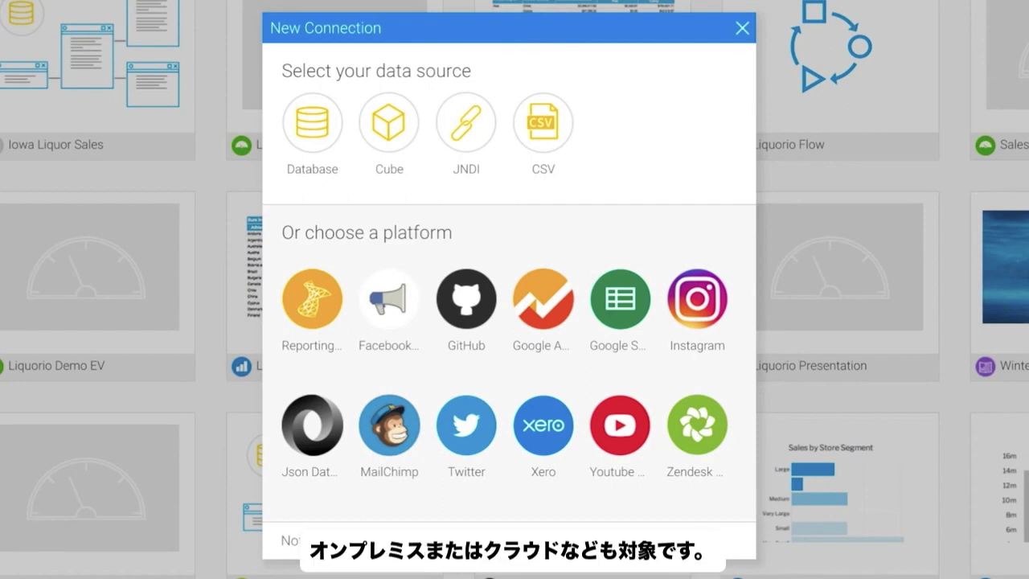
{"action": "left_click", "coordinate": [553, 127]}
{"action": "left_click", "coordinate": [723, 164]}
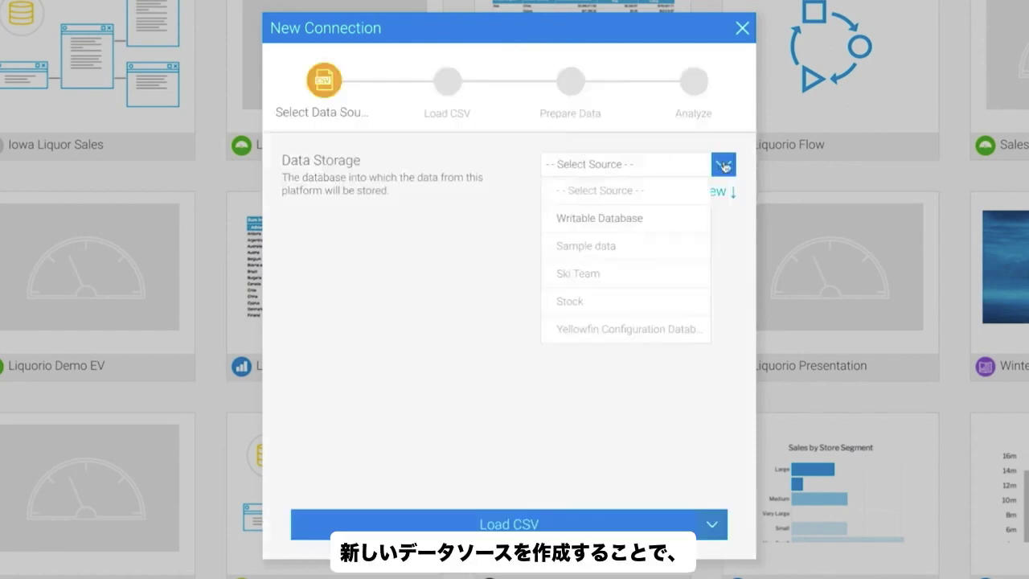
{"action": "left_click", "coordinate": [699, 220]}
Load the CSV file into the connection and name it Store Sales
{"action": "left_click", "coordinate": [679, 524]}
{"action": "left_click_drag", "start_coordinate": [679, 524], "coordinate": [448, 281]}
{"action": "left_click", "coordinate": [617, 310]}
{"action": "type", "text": "Store Sales"}
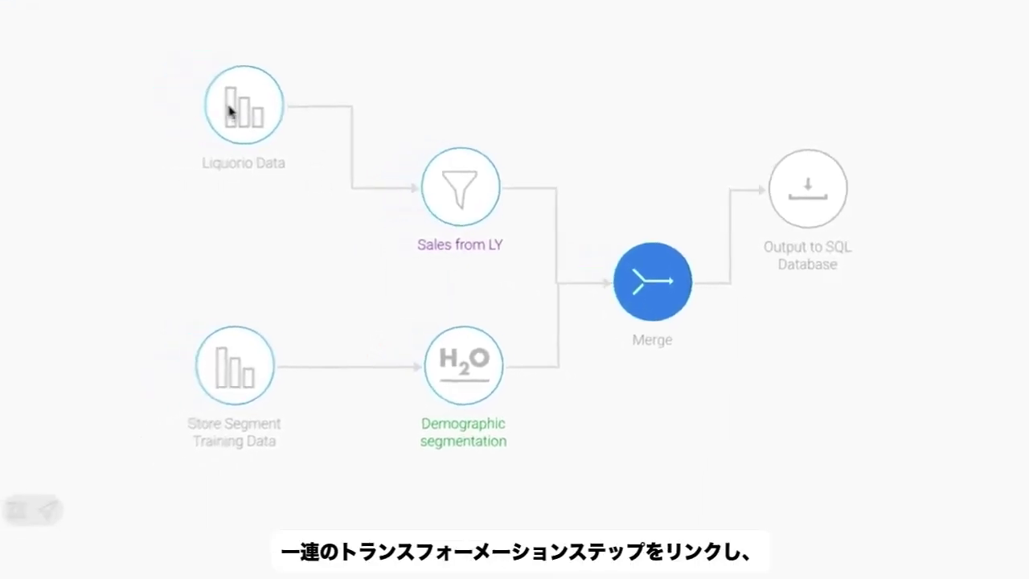
Add a PMML Model Prediction transformation step to the data transformation flow
{"action": "left_click", "coordinate": [17, 52]}
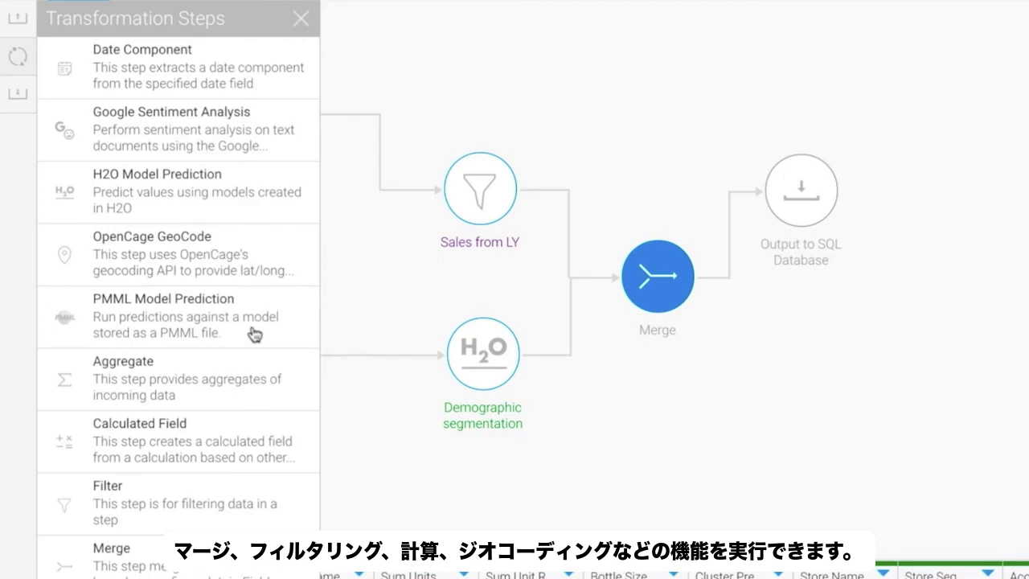
{"action": "left_click_drag", "start_coordinate": [254, 335], "coordinate": [658, 101]}
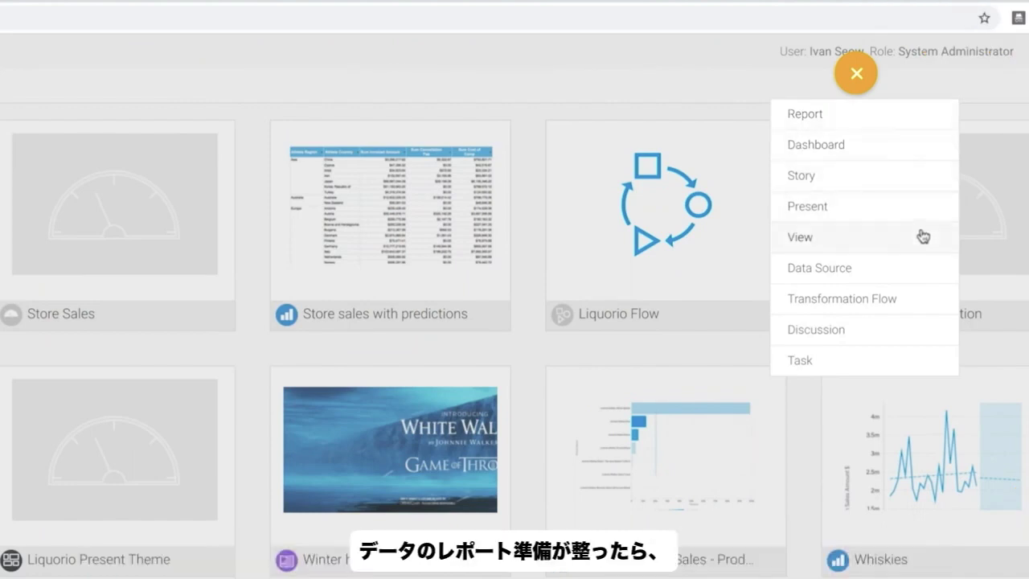
Create a new view based on the Liquorio Exasol data source
{"action": "left_click", "coordinate": [923, 236]}
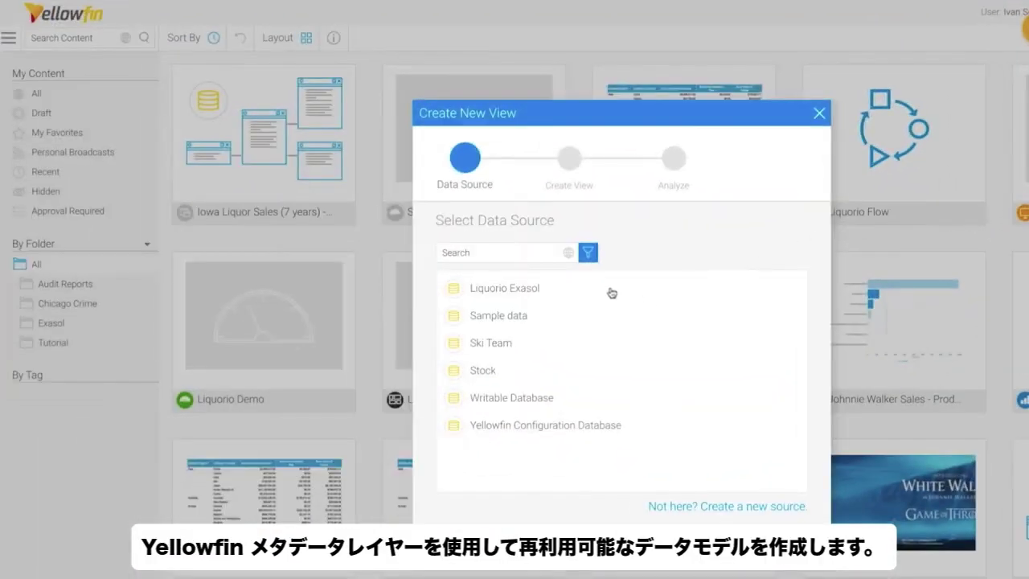
{"action": "left_click", "coordinate": [611, 291]}
{"action": "left_click", "coordinate": [805, 241]}
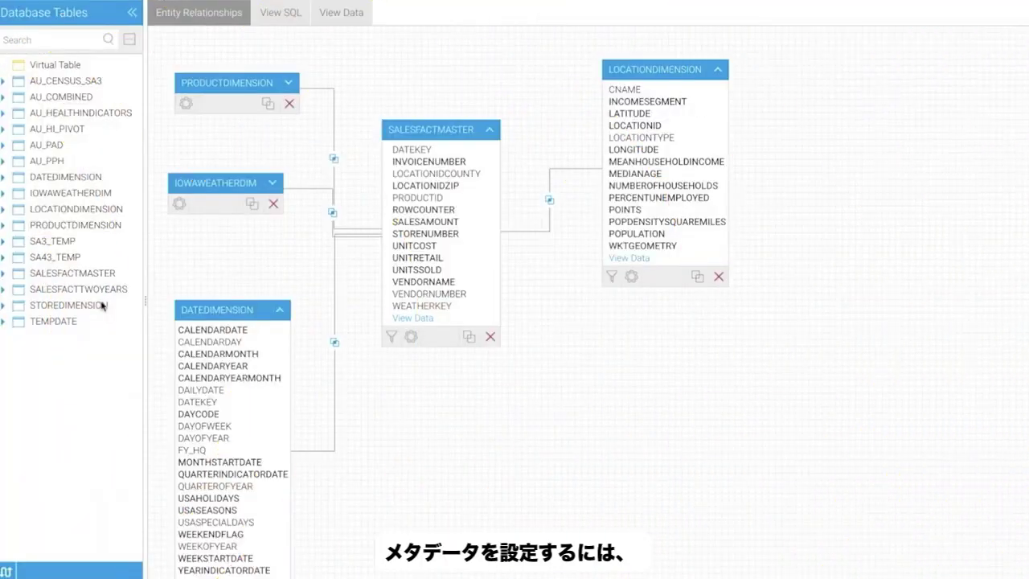
Add the STOREDIMENSION table to the model and join it to SALESFACTMASTER with automatically detected join columns
{"action": "left_click_drag", "start_coordinate": [101, 306], "coordinate": [699, 316]}
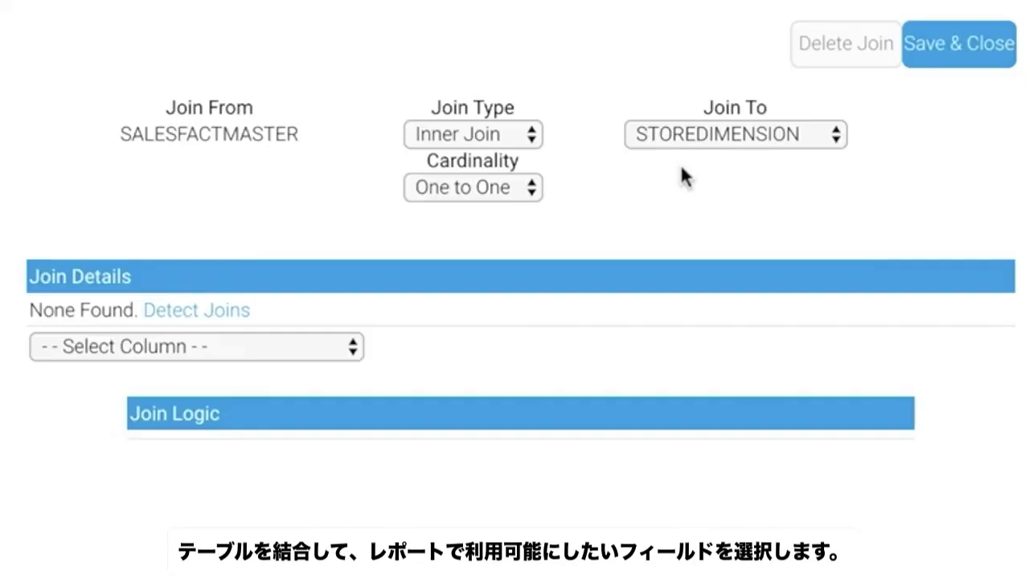
{"action": "left_click", "coordinate": [232, 313]}
{"action": "left_click", "coordinate": [956, 42]}
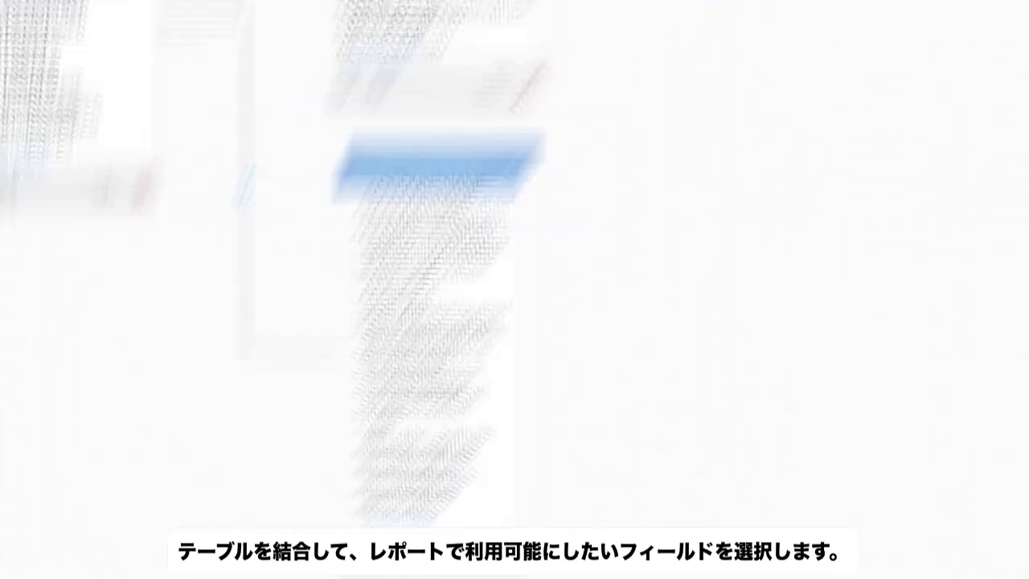
Select the STOREDIMENSION columns that the view makes available for reporting
{"action": "left_click", "coordinate": [846, 194]}
{"action": "left_click", "coordinate": [846, 221]}
{"action": "left_click", "coordinate": [846, 249]}
{"action": "left_click", "coordinate": [847, 262]}
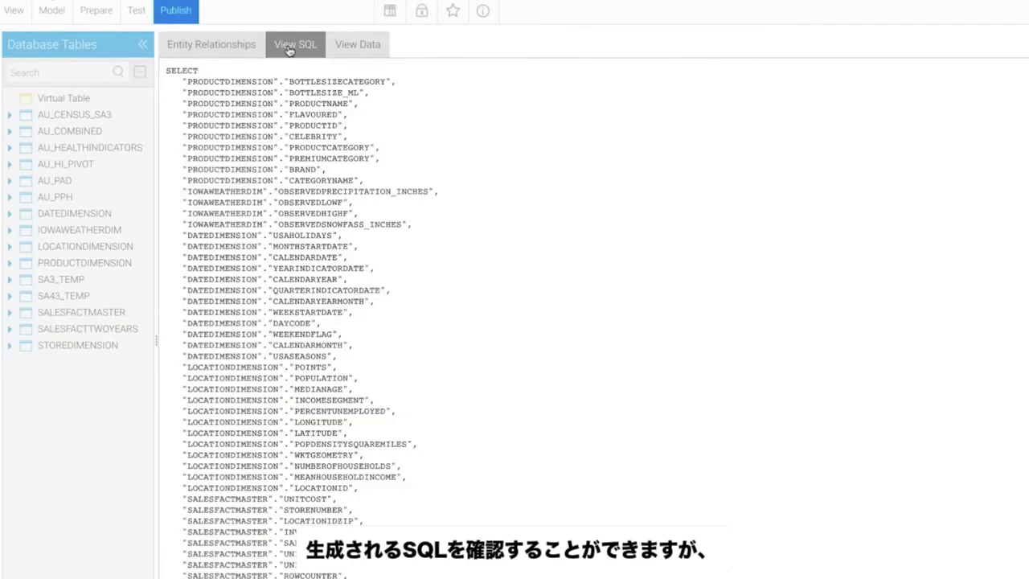
Review the view's generated SQL down to its join clauses and preview the joined data across its columns
{"action": "scroll", "coordinate": [937, 269], "scroll_direction": "down", "scroll_amount": 3}
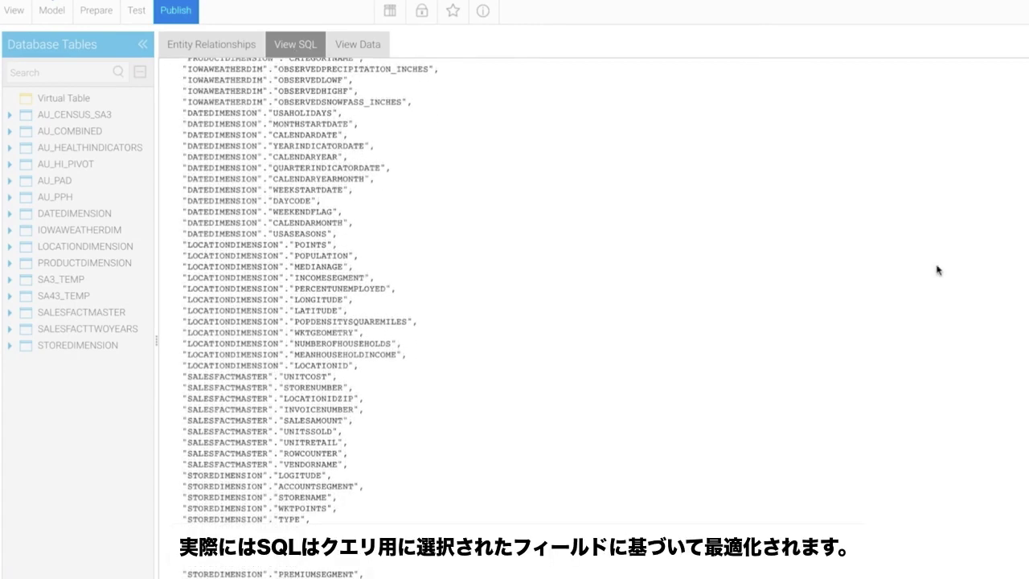
{"action": "scroll", "coordinate": [938, 270], "scroll_direction": "down", "scroll_amount": 5}
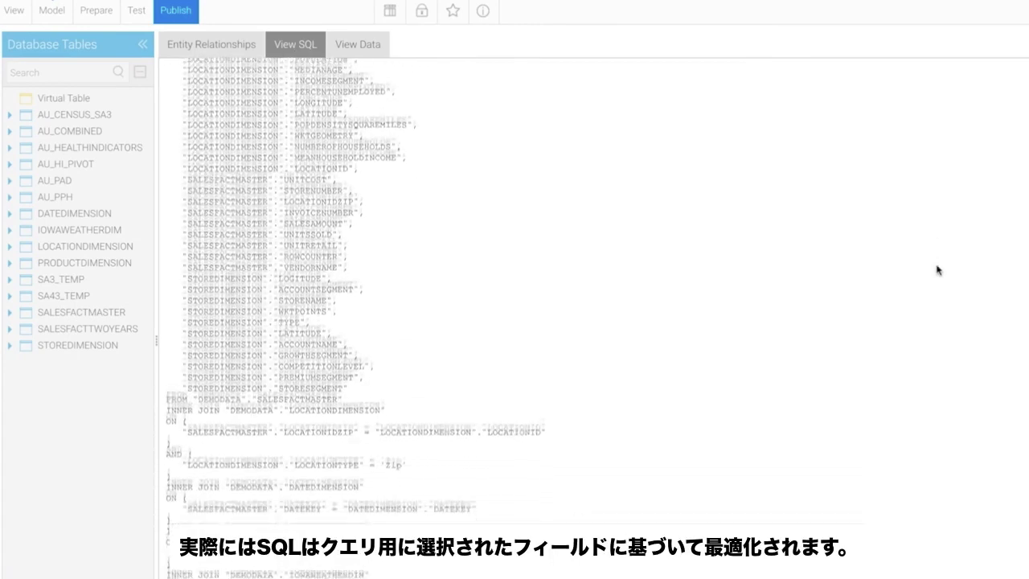
{"action": "scroll", "coordinate": [937, 270], "scroll_direction": "down", "scroll_amount": 2}
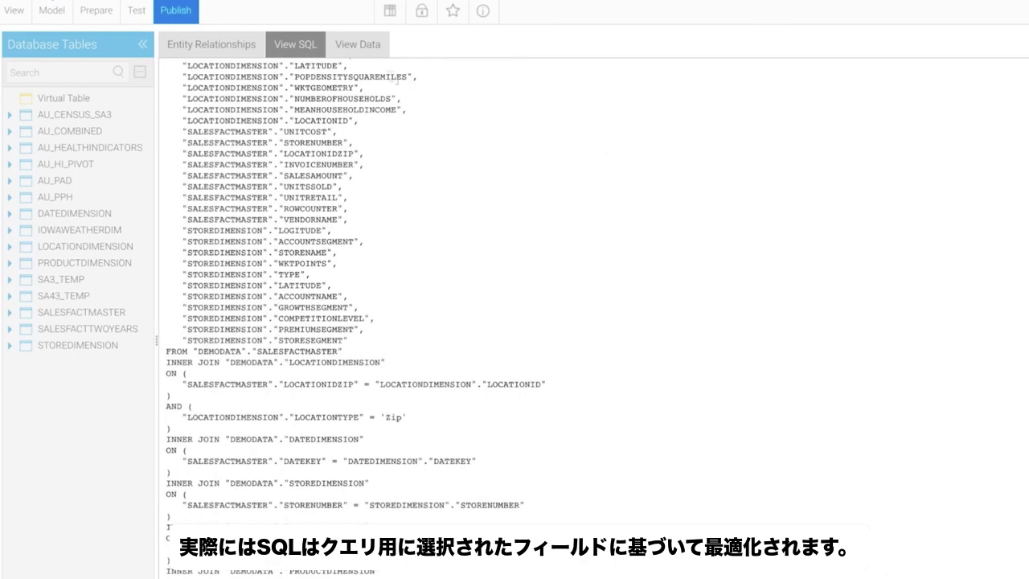
{"action": "left_click", "coordinate": [358, 47]}
{"action": "scroll", "coordinate": [565, 110], "scroll_direction": "right", "scroll_amount": 7}
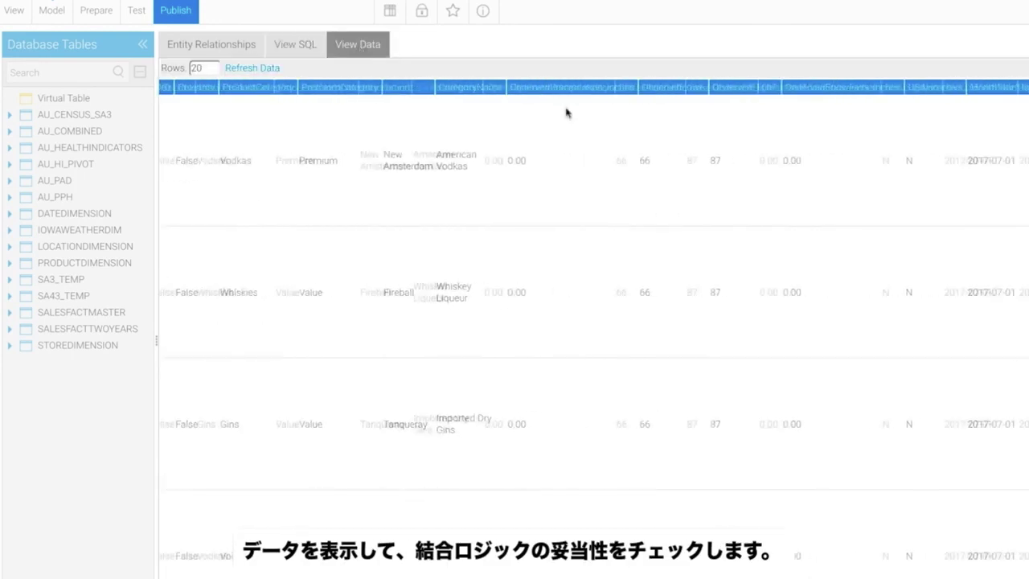
Add a virtual table above SALESFACTMASTER in the entity relationship model and open its SQL editor
{"action": "left_click", "coordinate": [241, 47]}
{"action": "left_click_drag", "start_coordinate": [63, 97], "coordinate": [488, 90]}
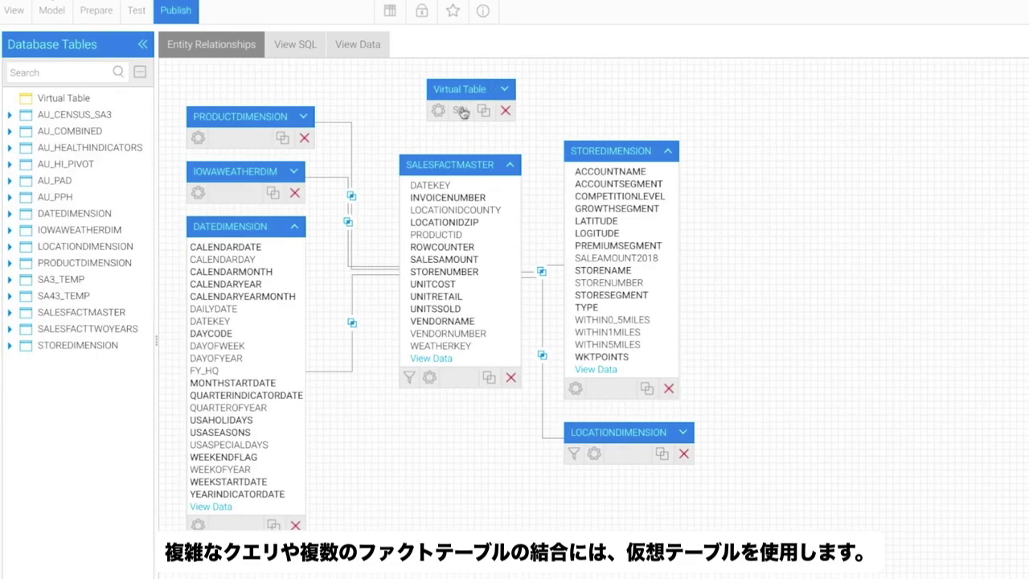
{"action": "left_click", "coordinate": [461, 111]}
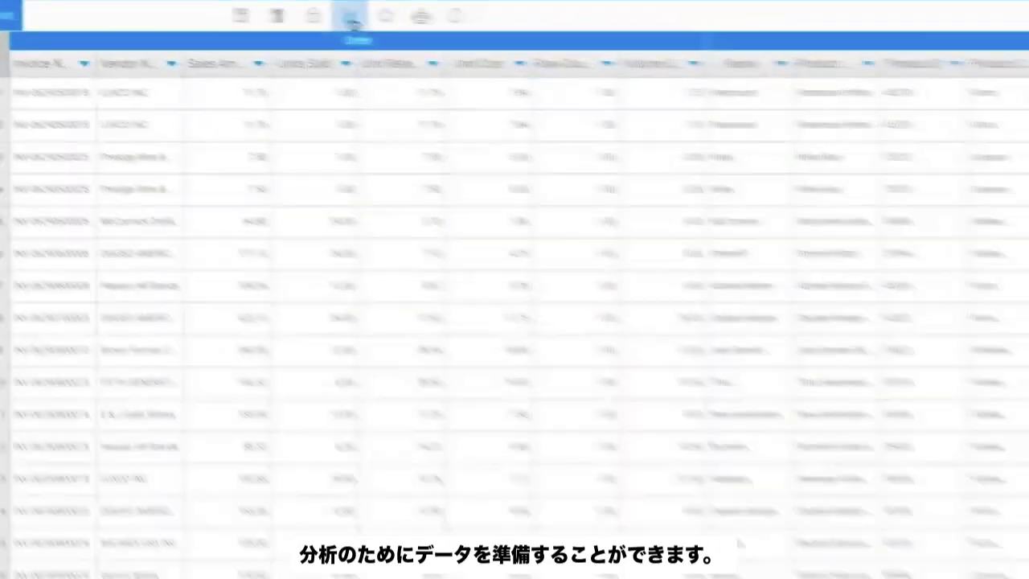
Run data profiling on the view and open the profile of the volume sold column
{"action": "left_click", "coordinate": [344, 16]}
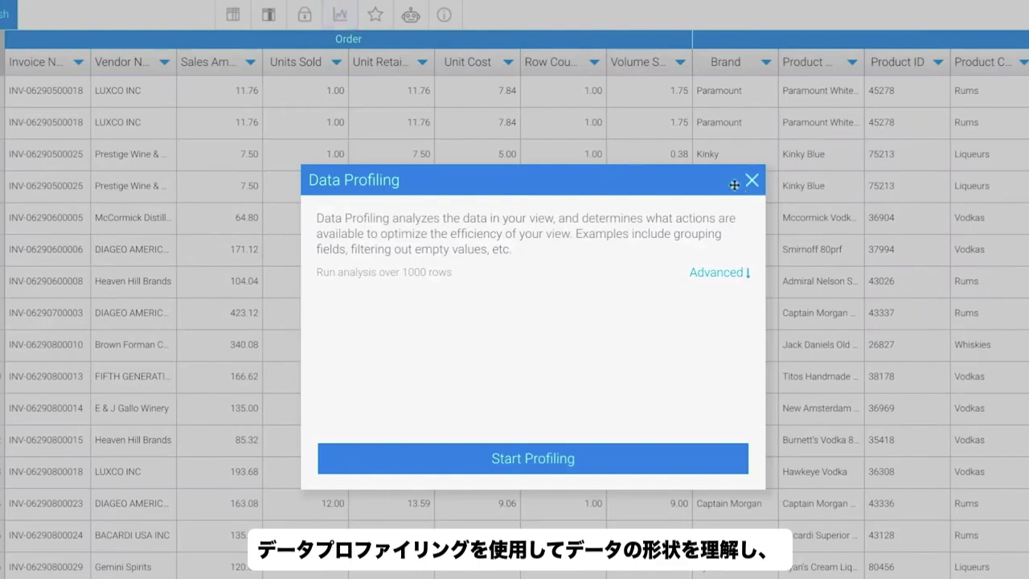
{"action": "left_click", "coordinate": [720, 272]}
{"action": "scroll", "coordinate": [652, 347], "scroll_direction": "down", "scroll_amount": 2}
{"action": "left_click", "coordinate": [699, 464]}
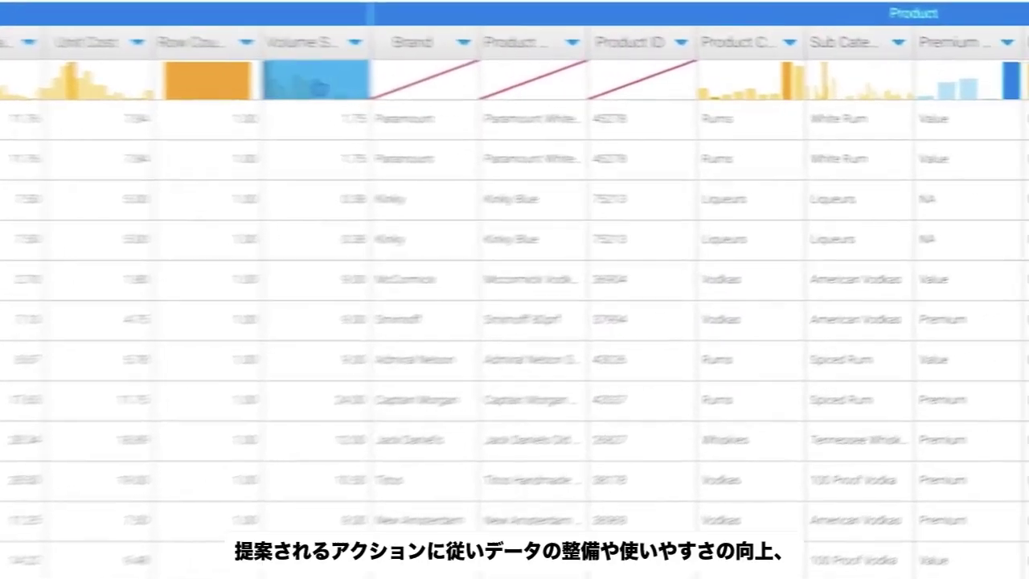
{"action": "left_click", "coordinate": [317, 87]}
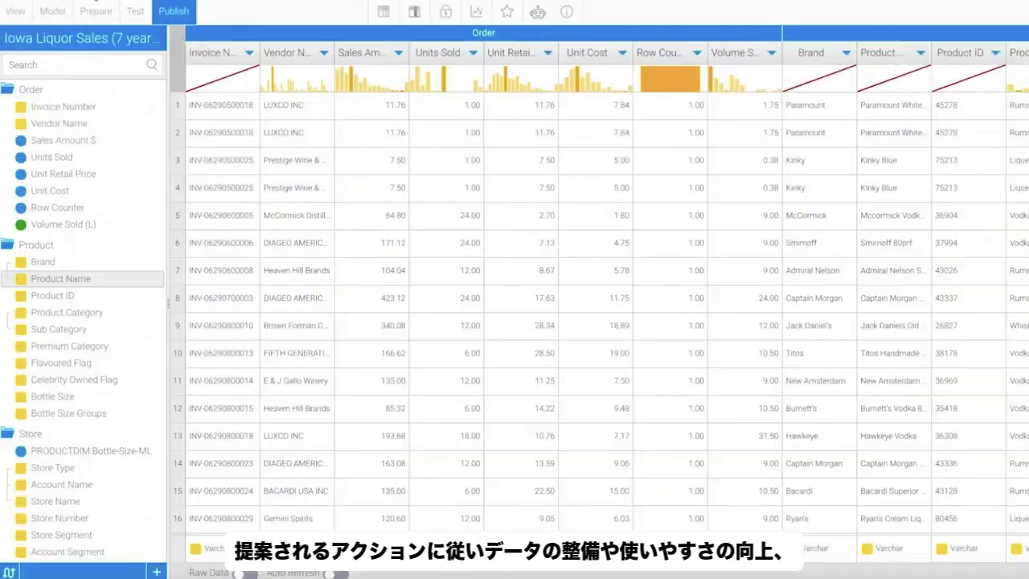
Start a new calculated field in the Iowa Liquor Sales view
{"action": "left_click", "coordinate": [156, 571]}
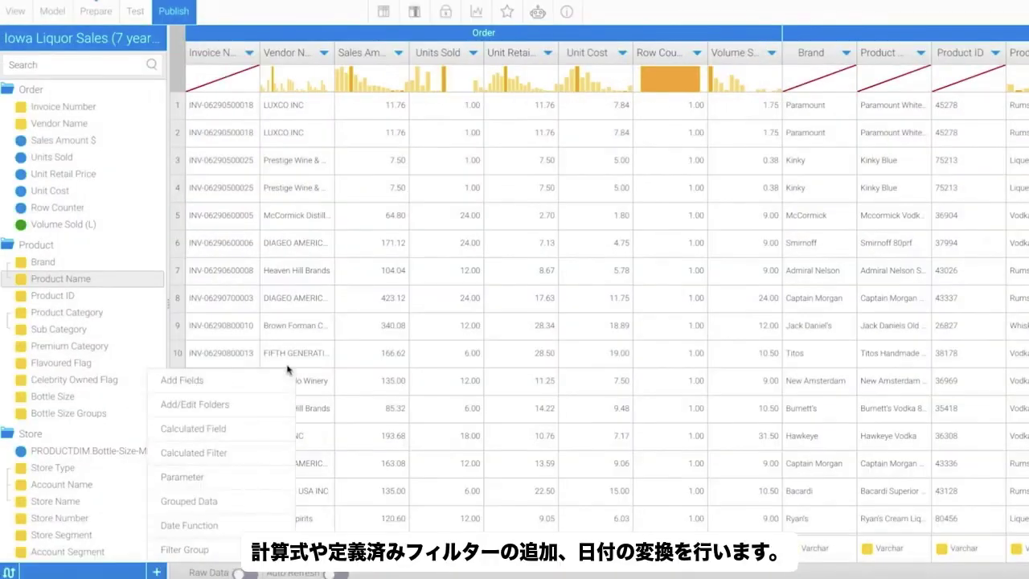
{"action": "left_click", "coordinate": [233, 429]}
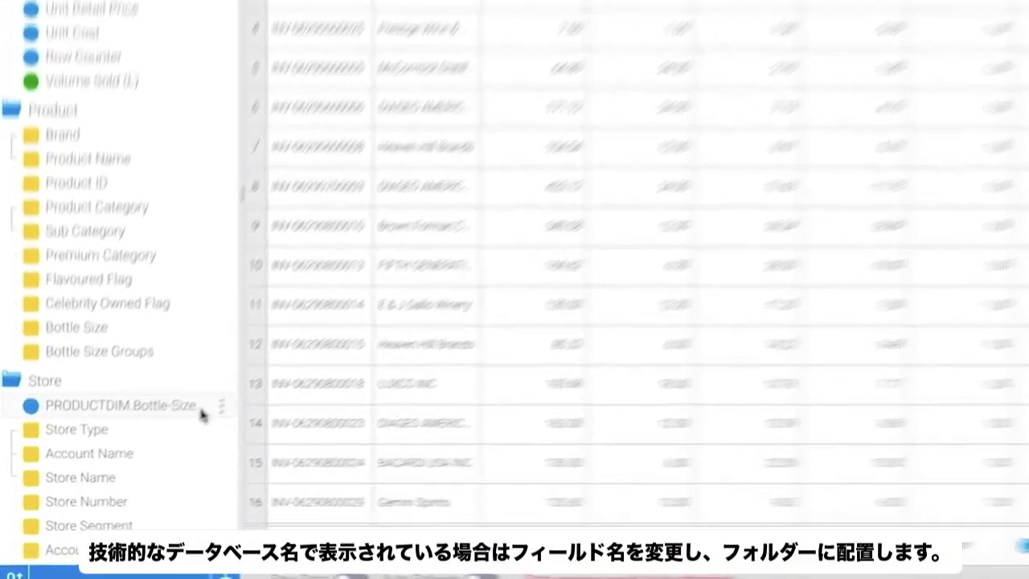
Rename the PRODUCTDIM bottle size field to Bottle Size ML and move it into the Product folder
{"action": "double_click", "coordinate": [201, 414]}
{"action": "type", "text": "Bottle Size "}
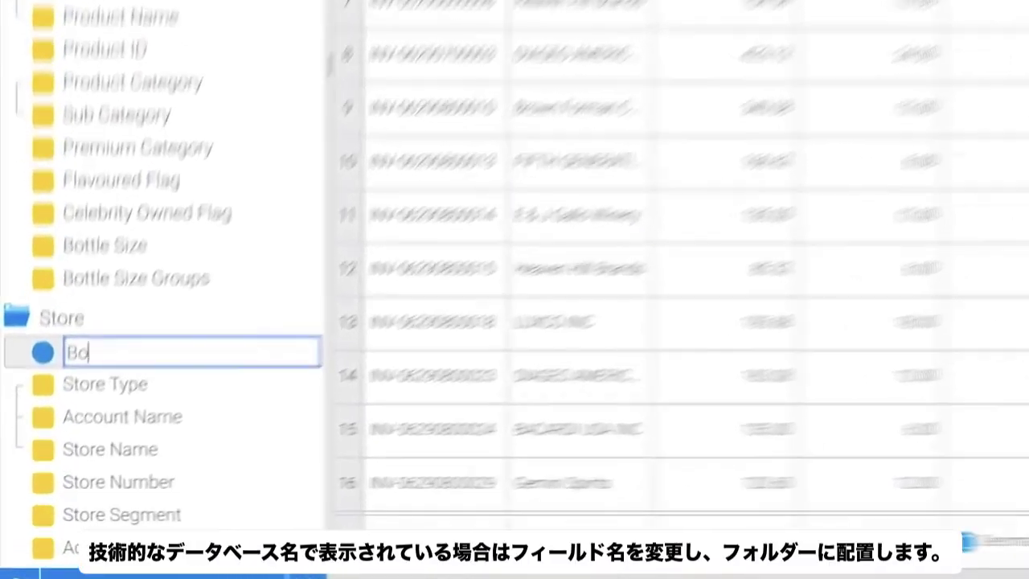
{"action": "type", "text": "ML"}
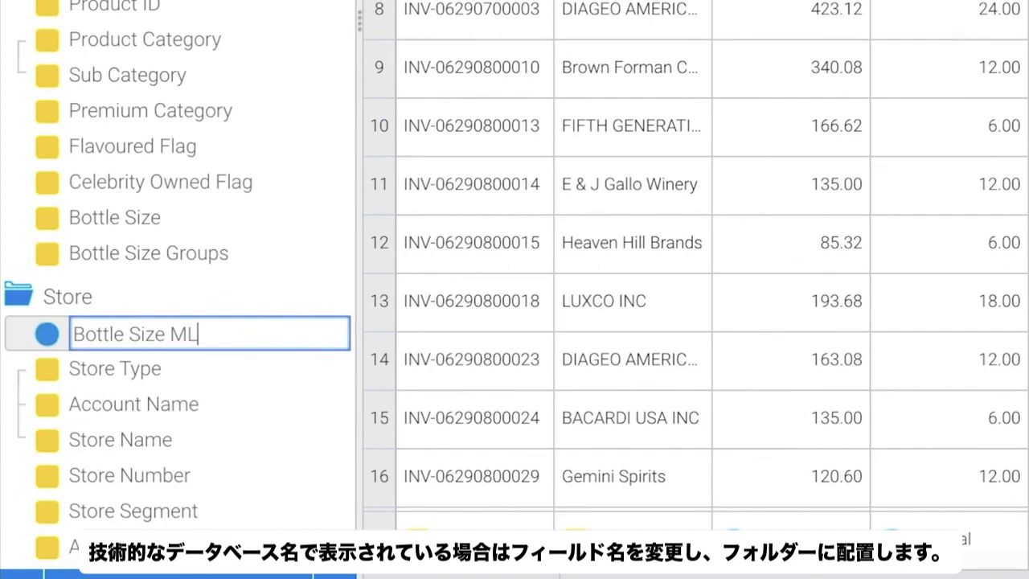
{"action": "key", "text": "Return"}
{"action": "left_click_drag", "start_coordinate": [142, 331], "coordinate": [153, 216]}
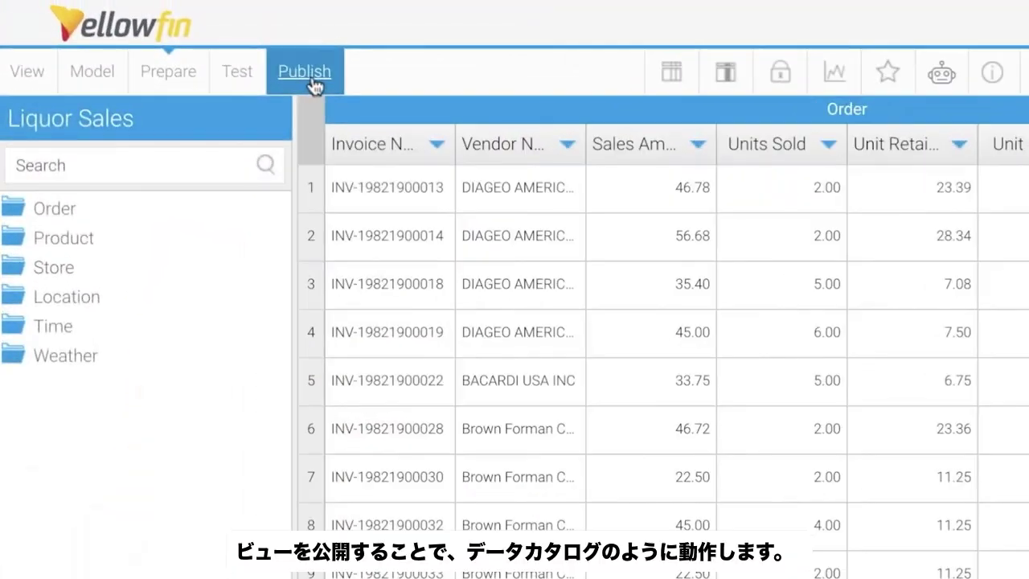
Set the Liquor Sales view's publishing location to Sales, Production and enter the approval comment "Added location"
{"action": "left_click", "coordinate": [314, 84]}
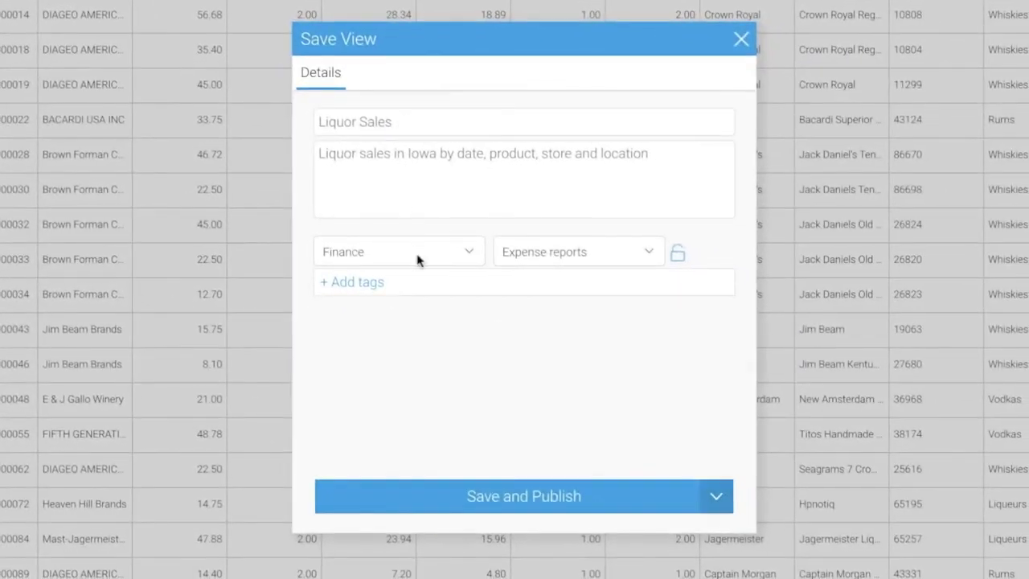
{"action": "left_click", "coordinate": [486, 294]}
{"action": "left_click", "coordinate": [413, 308]}
{"action": "left_click", "coordinate": [602, 255]}
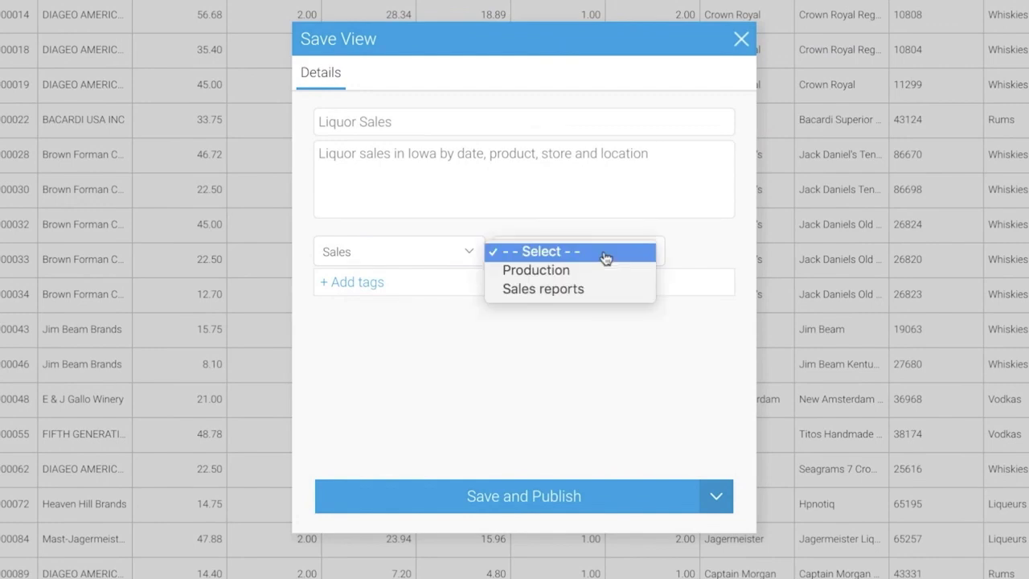
{"action": "left_click", "coordinate": [600, 274]}
{"action": "left_click", "coordinate": [540, 322]}
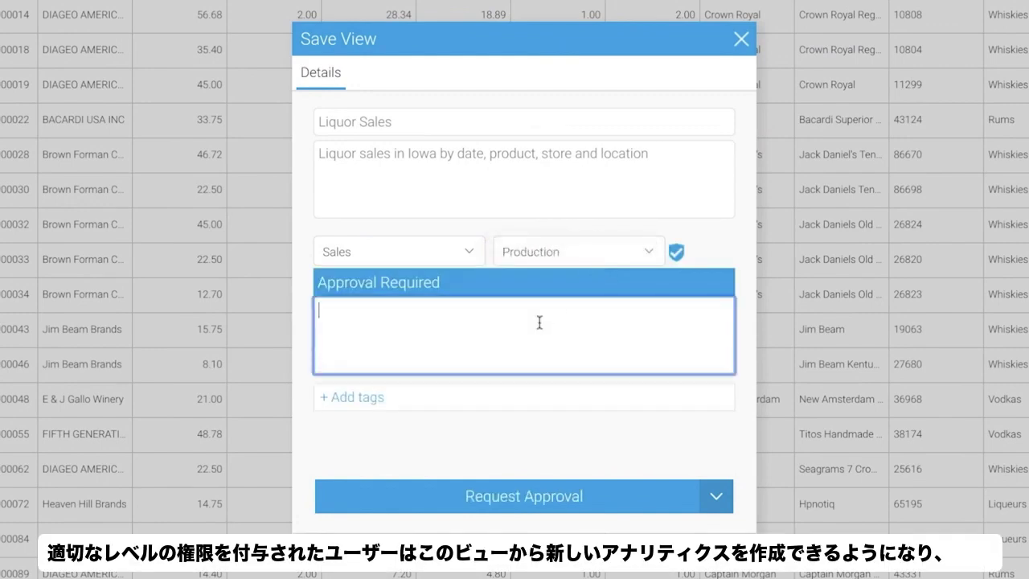
{"action": "type", "text": "Added location"}
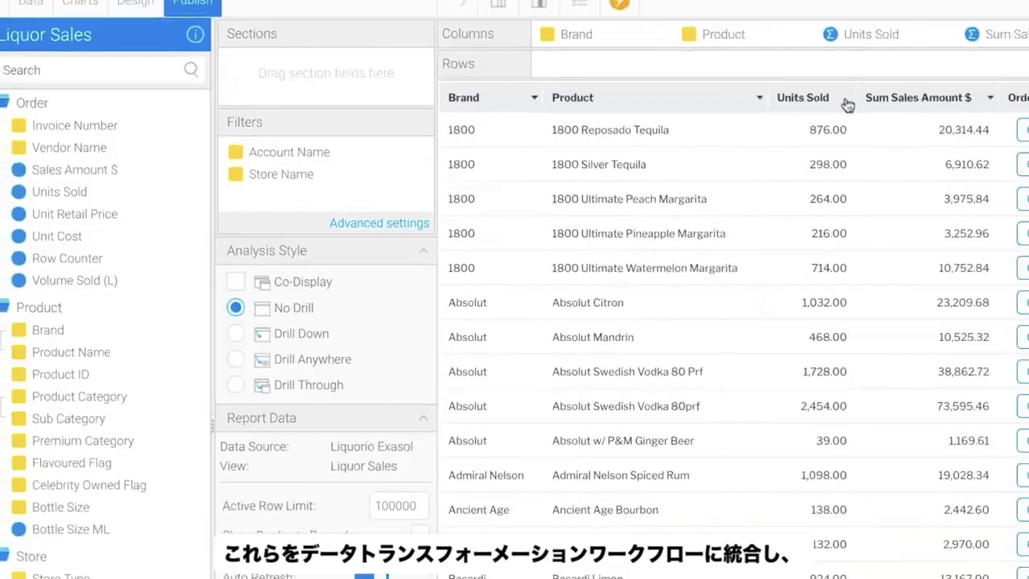
{"action": "left_click", "coordinate": [844, 104]}
{"action": "left_click", "coordinate": [858, 230]}
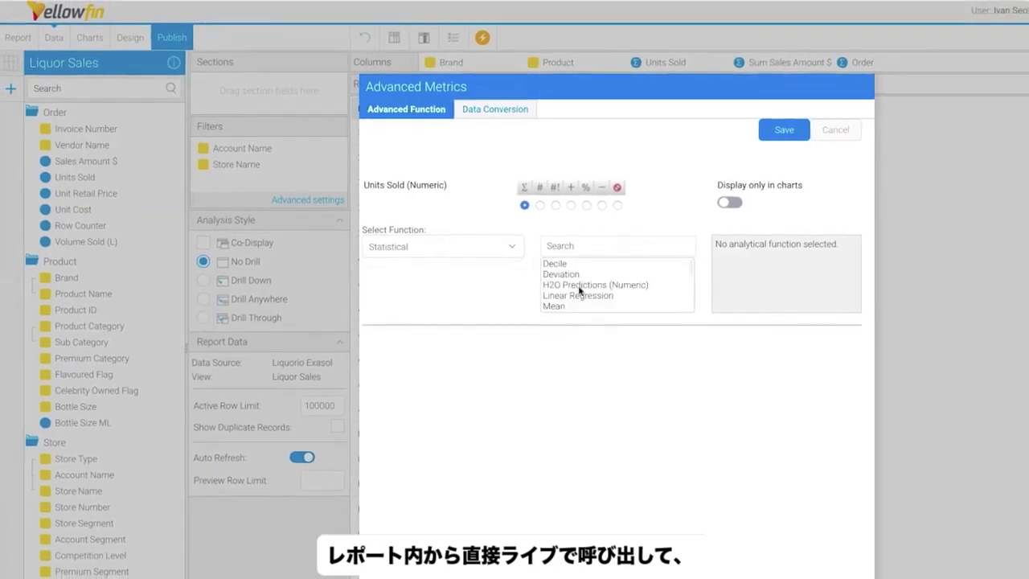
{"action": "left_click", "coordinate": [562, 284]}
{"action": "type", "text": "http://localhost:54321"}
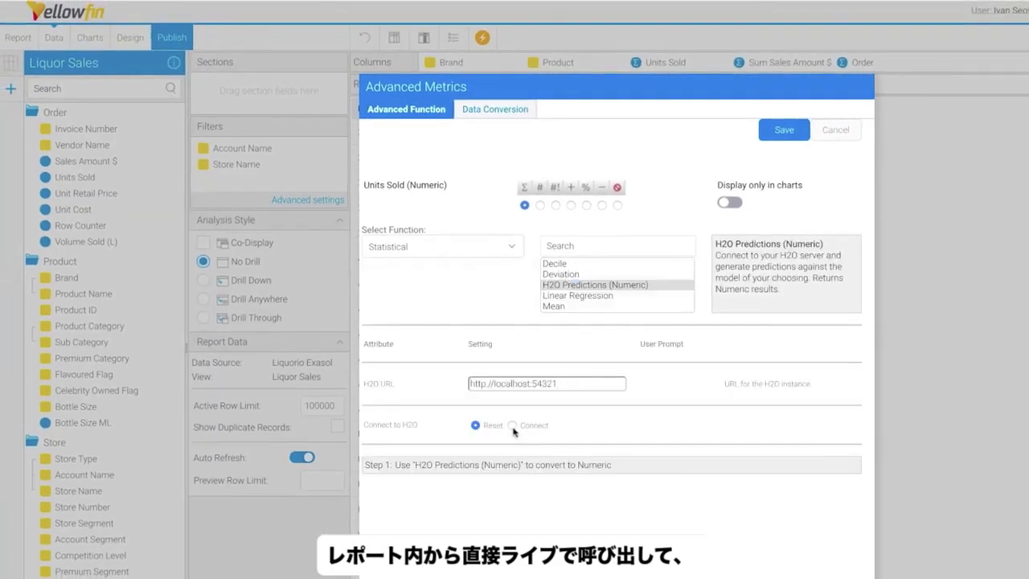
{"action": "left_click", "coordinate": [512, 425]}
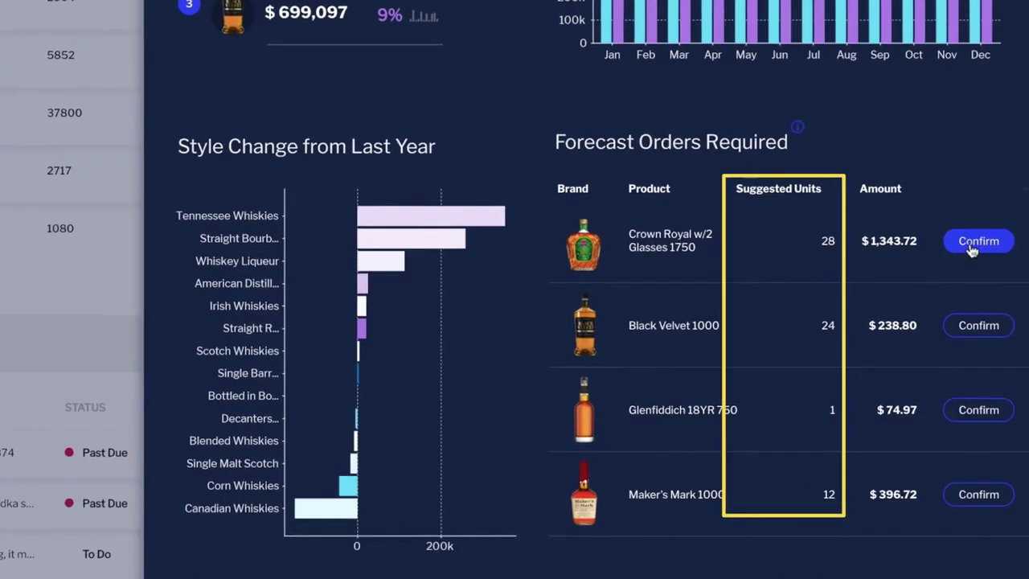
Confirm the Crown Royal w/2 Glasses 1750 forecast order with its units set to 35
{"action": "left_click", "coordinate": [980, 241]}
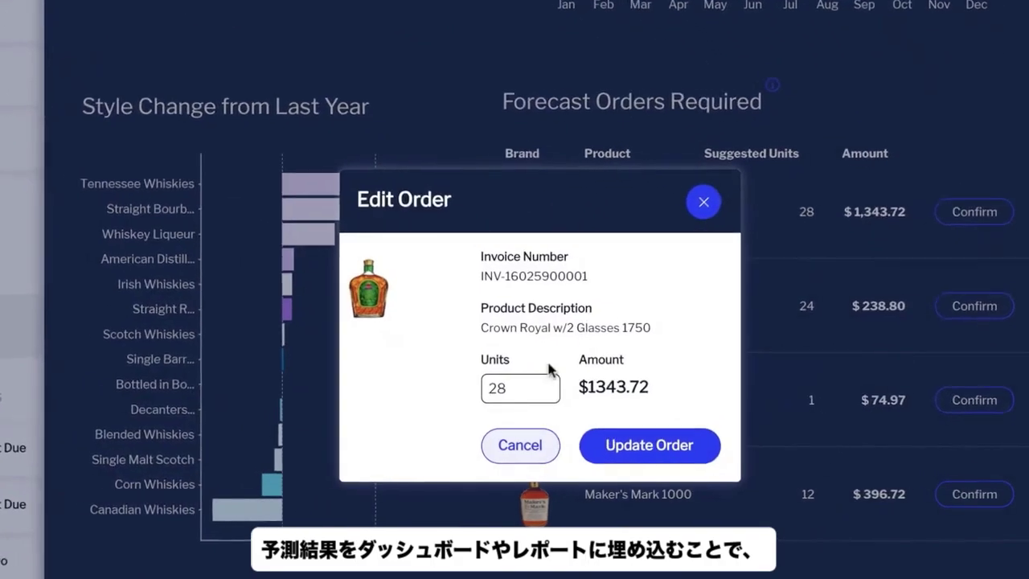
{"action": "double_click", "coordinate": [520, 388]}
{"action": "key", "text": "BackSpace"}
{"action": "type", "text": "35"}
{"action": "left_click", "coordinate": [699, 446]}
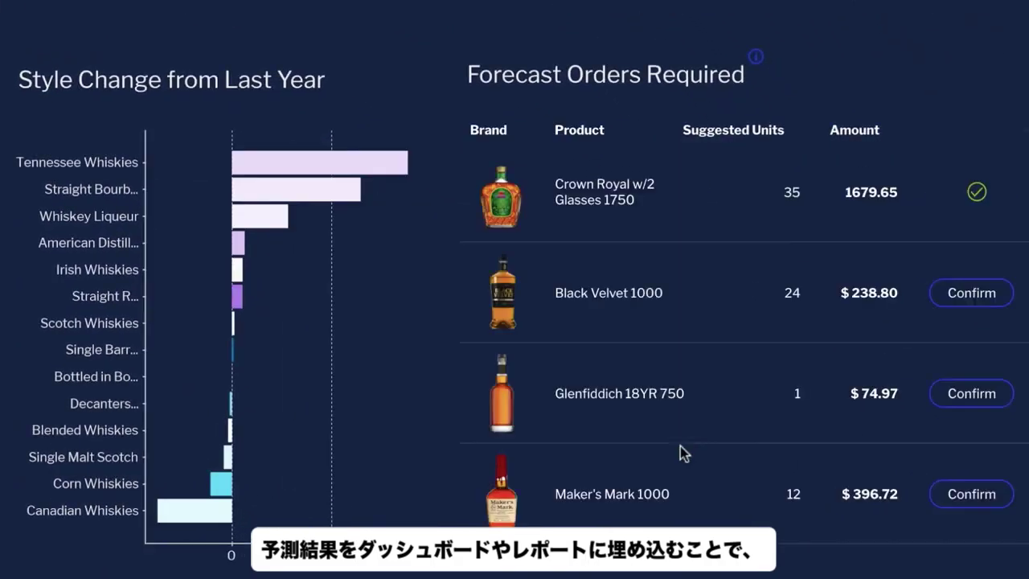